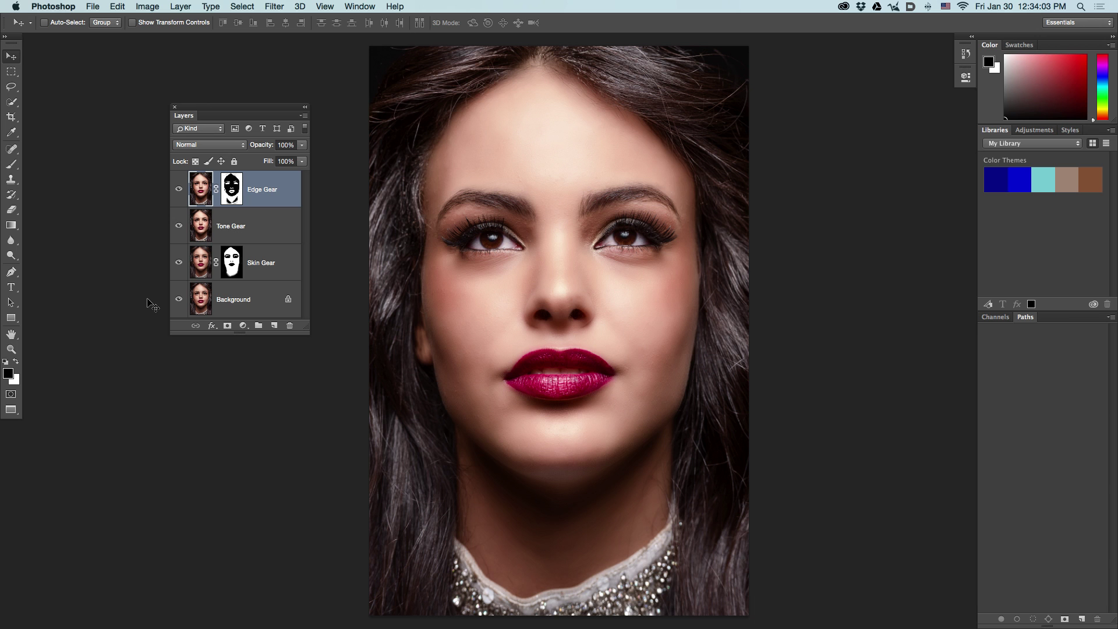
Compare the finished retouch with the original portrait by isolating the Background layer and restoring the other layers
{"action": "left_click", "coordinate": [179, 300], "text": "alt"}
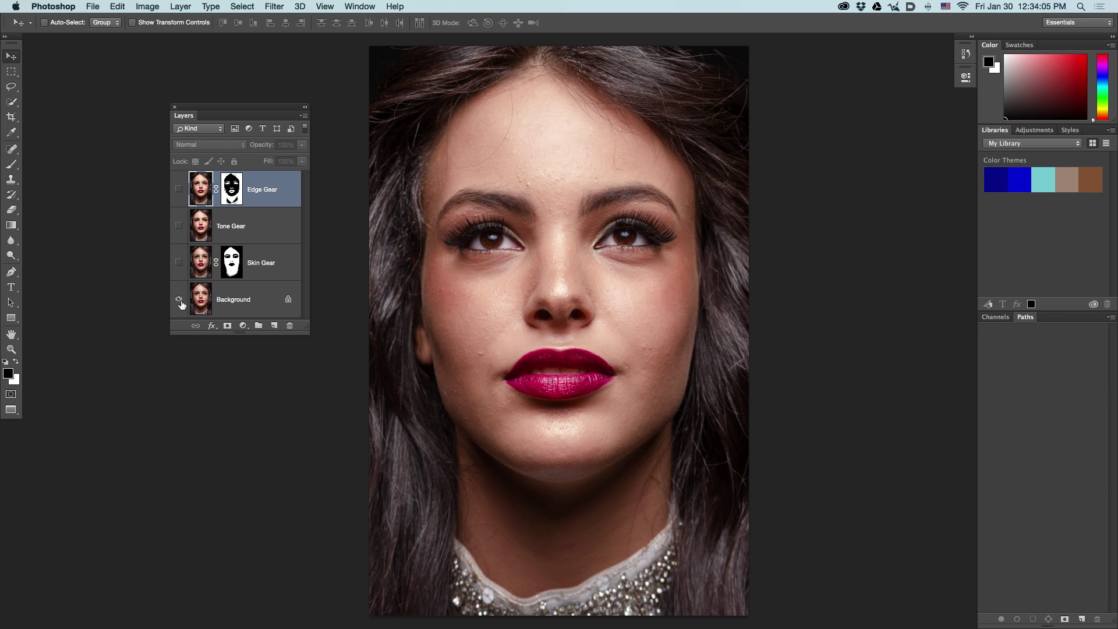
{"action": "left_click", "coordinate": [179, 301], "text": "alt"}
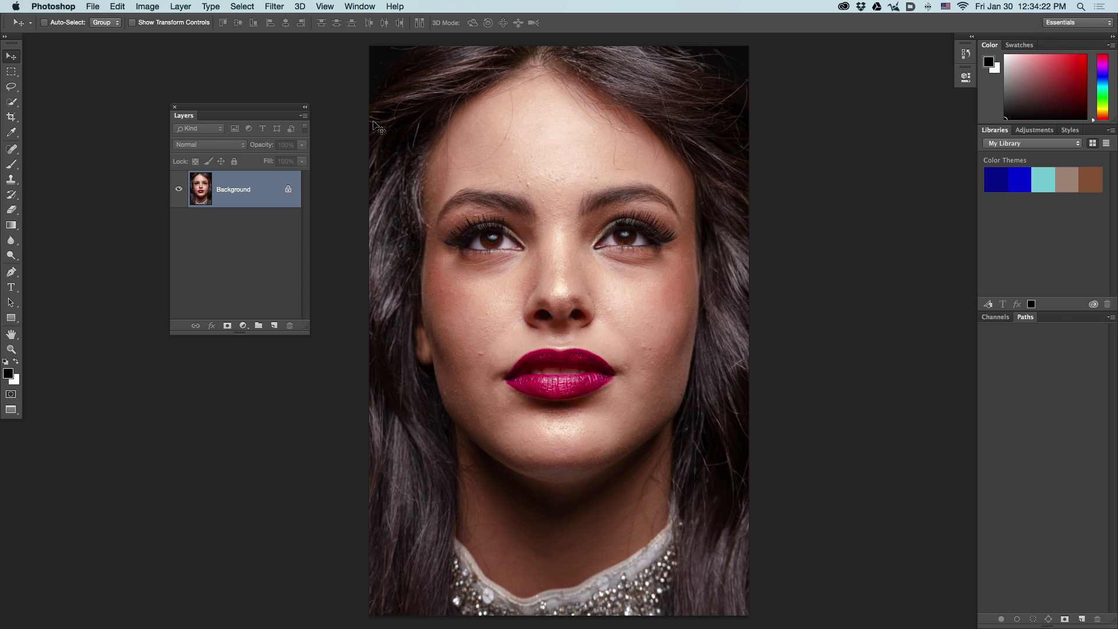
Open the PSKiss PixelGear extension and place its panel beside the portrait, clear of the image
{"action": "left_click", "coordinate": [361, 7]}
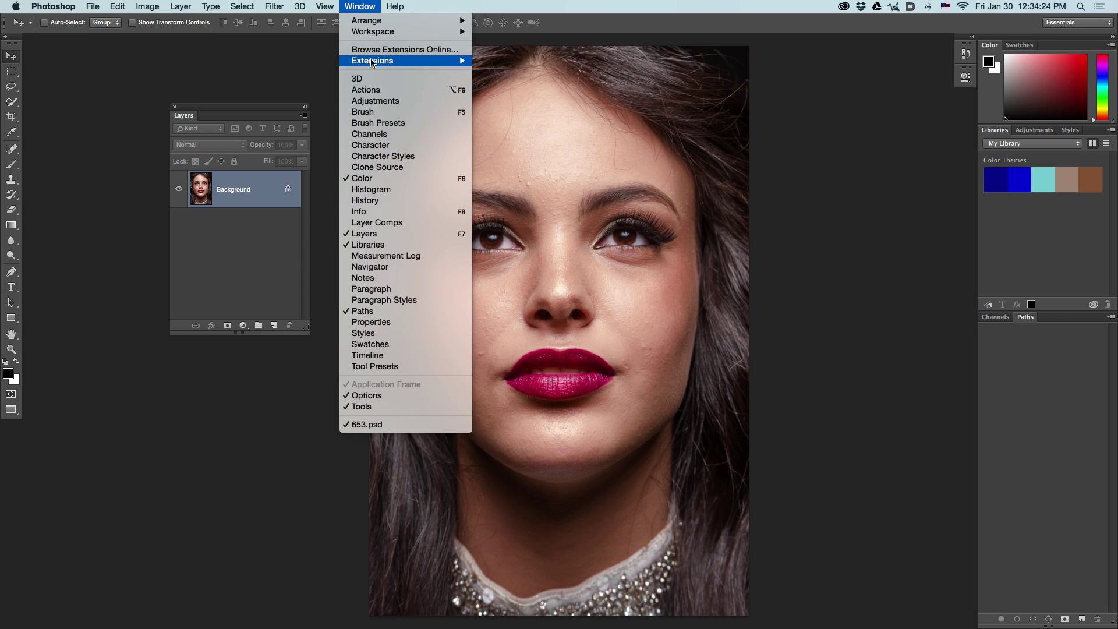
{"action": "mouse_move", "coordinate": [373, 63]}
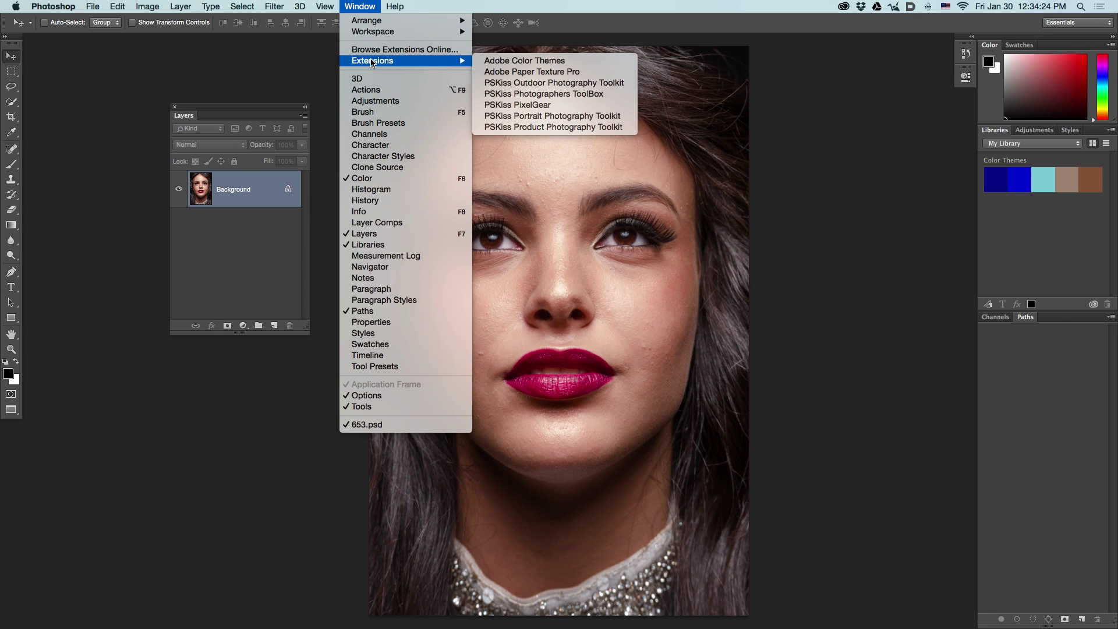
{"action": "left_click", "coordinate": [554, 107]}
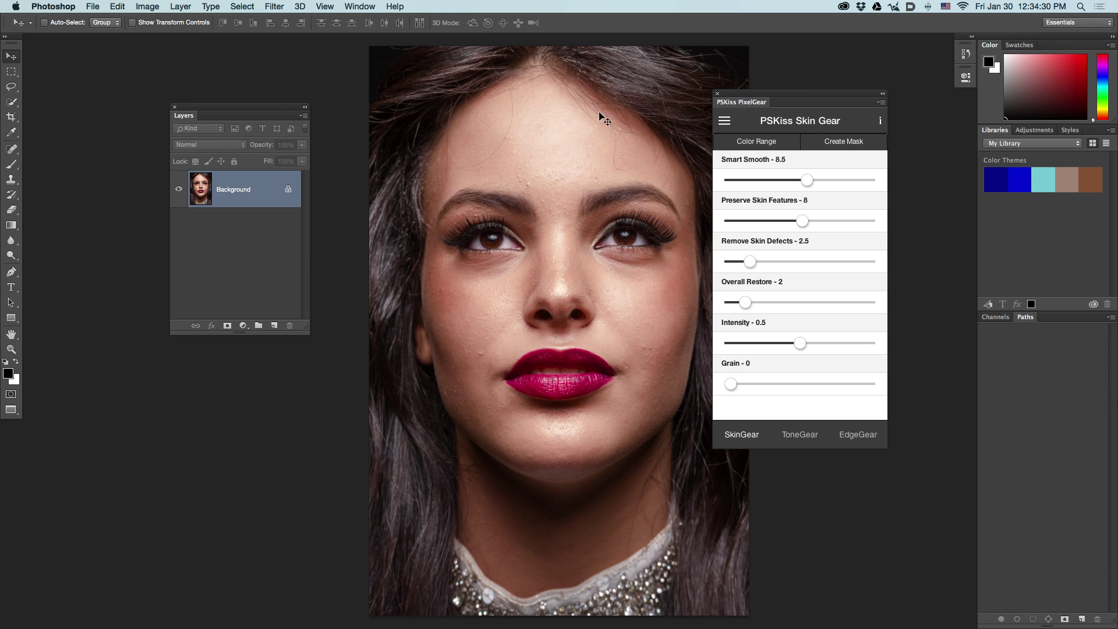
{"action": "left_click_drag", "start_coordinate": [750, 97], "coordinate": [817, 103]}
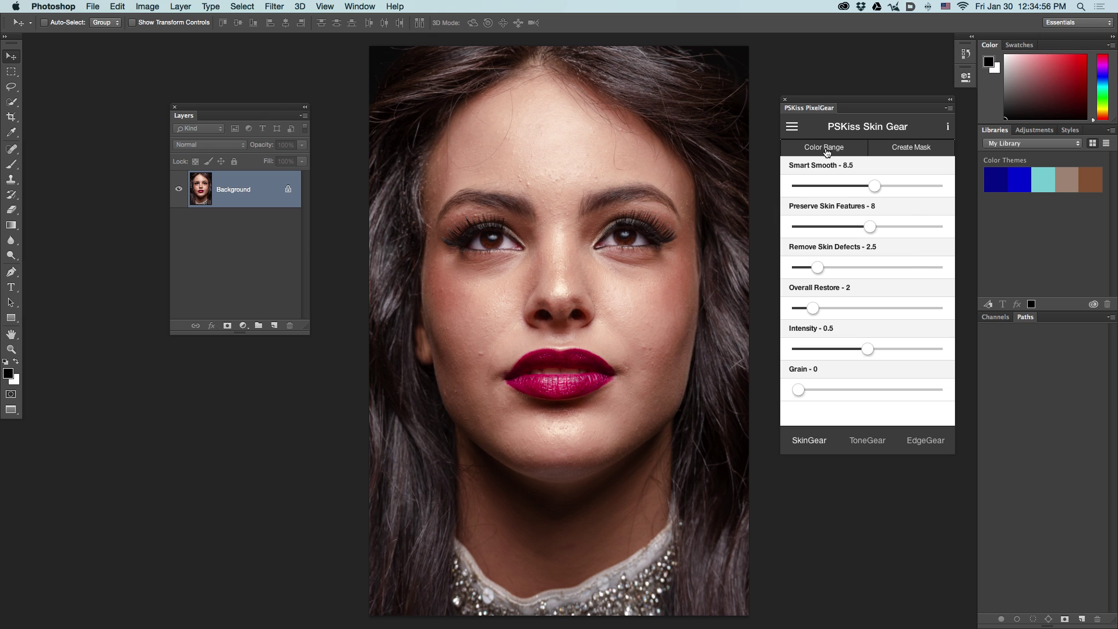
Select the portrait's skin with Color Range set to Skin Tones and create a Skin Gear mask from the selection
{"action": "left_click", "coordinate": [826, 152]}
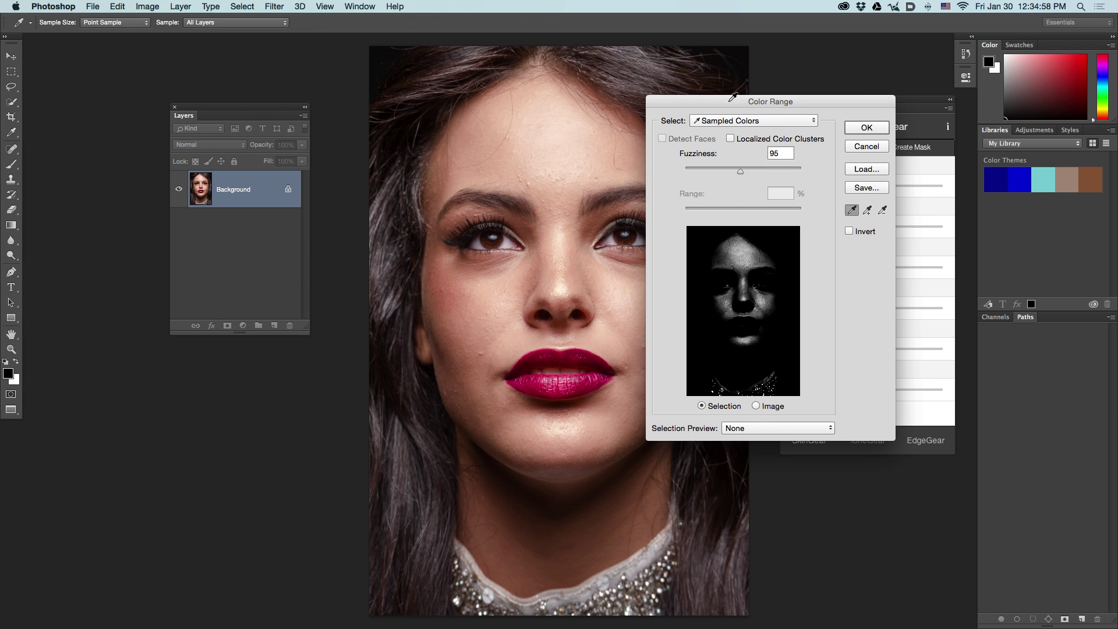
{"action": "left_click", "coordinate": [771, 126]}
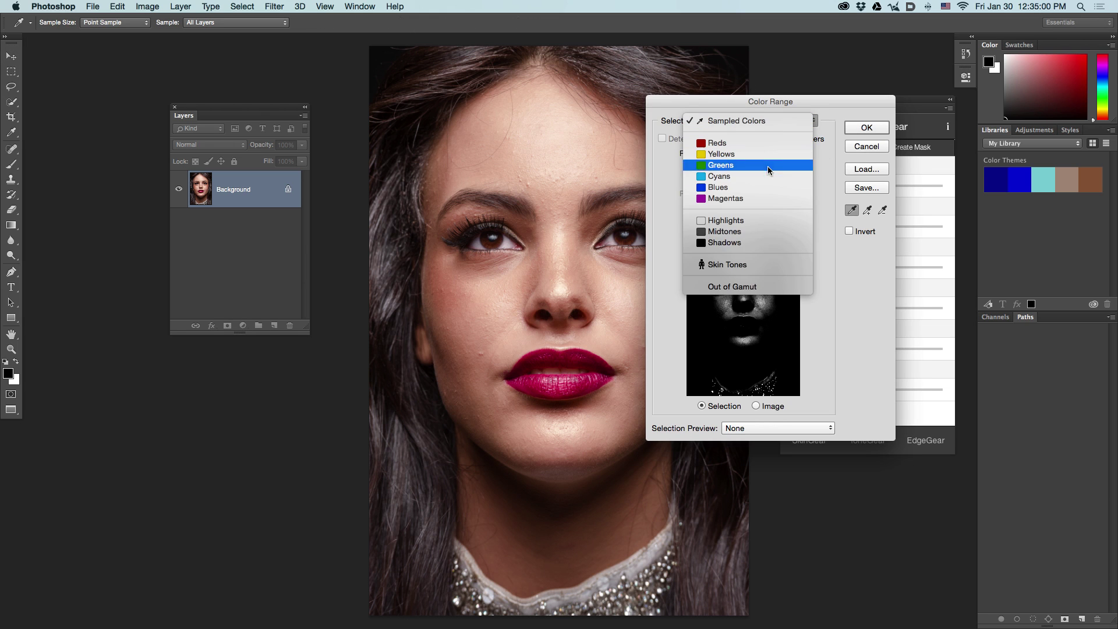
{"action": "left_click", "coordinate": [764, 267]}
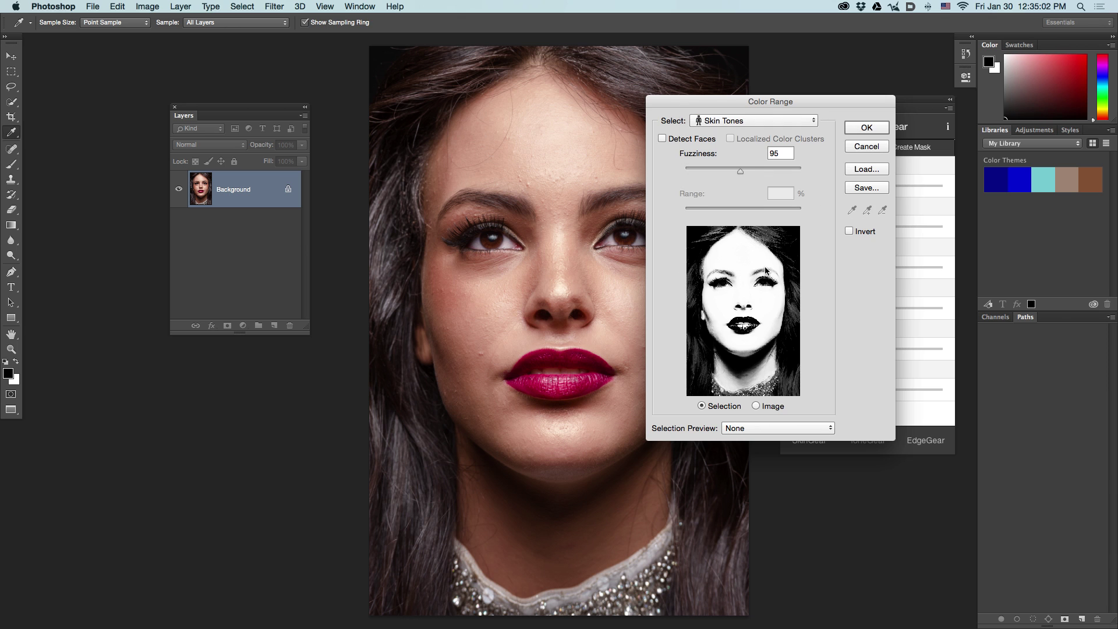
{"action": "mouse_move", "coordinate": [742, 171]}
{"action": "left_mouse_down"}
{"action": "mouse_move", "coordinate": [724, 171]}
{"action": "mouse_move", "coordinate": [747, 171]}
{"action": "left_mouse_up"}
{"action": "left_click", "coordinate": [867, 128]}
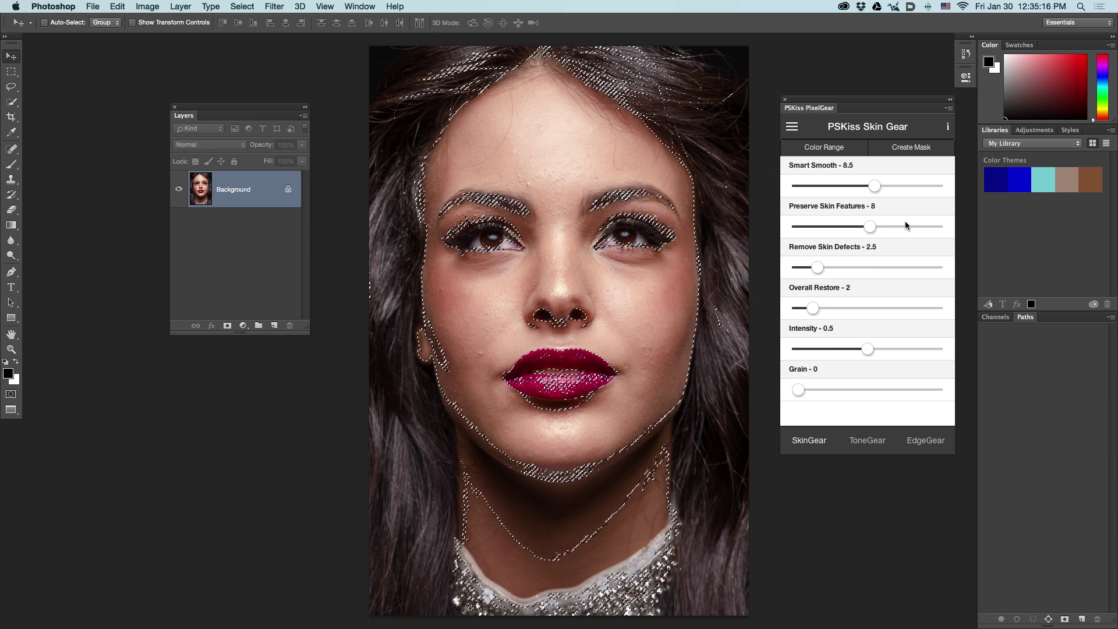
{"action": "left_click", "coordinate": [912, 150]}
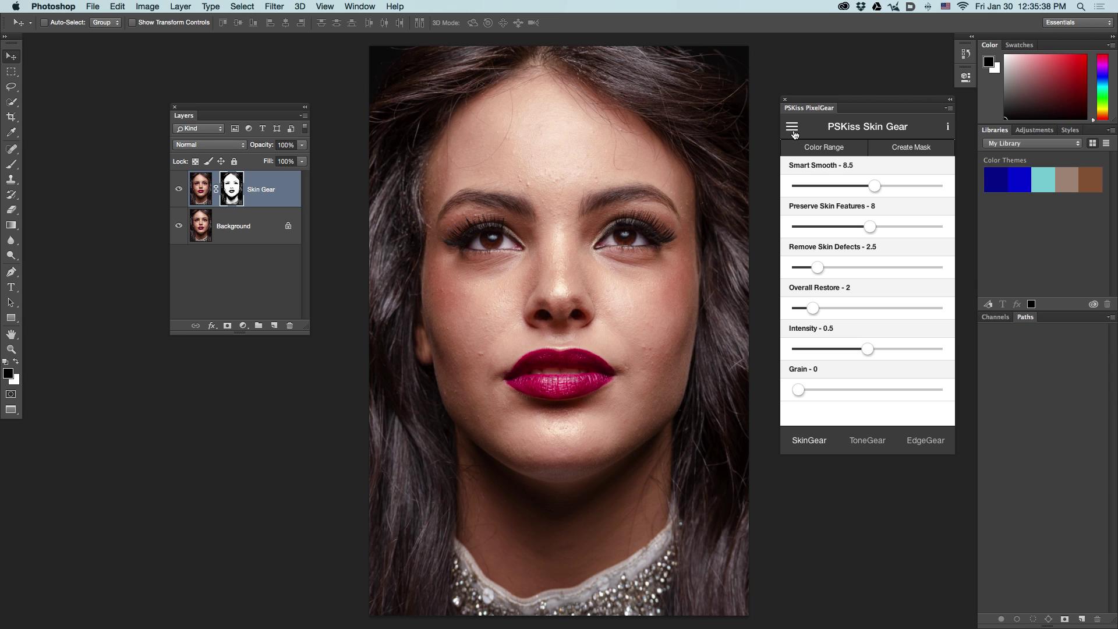
Apply the Beauty preset in Skin Gear and set Remove Skin Defects to 9.8
{"action": "left_click", "coordinate": [793, 129]}
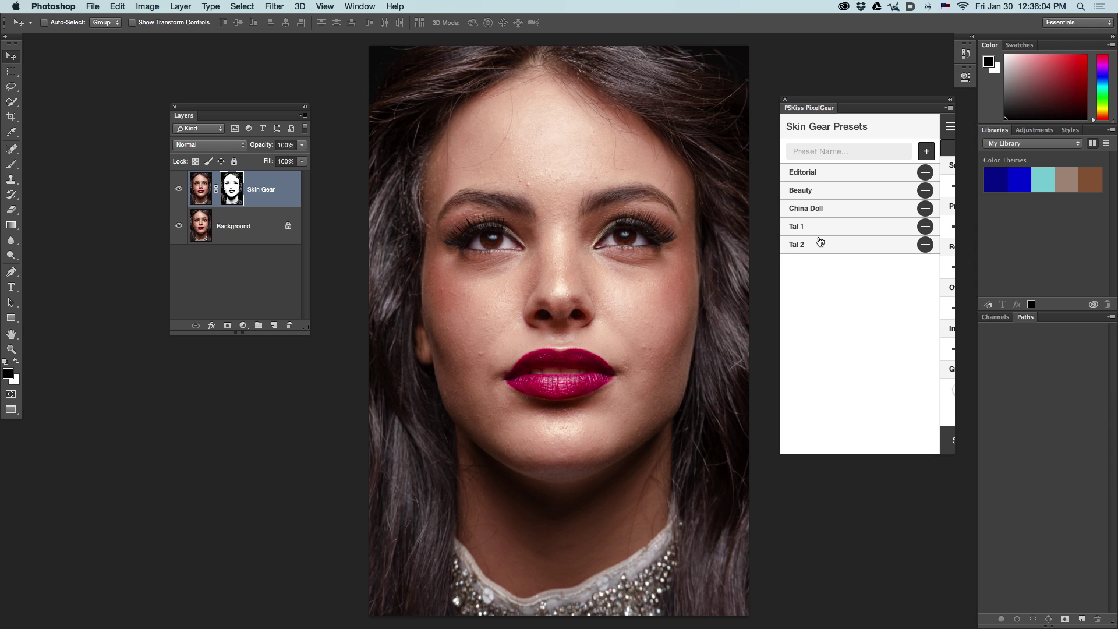
{"action": "left_click", "coordinate": [838, 195]}
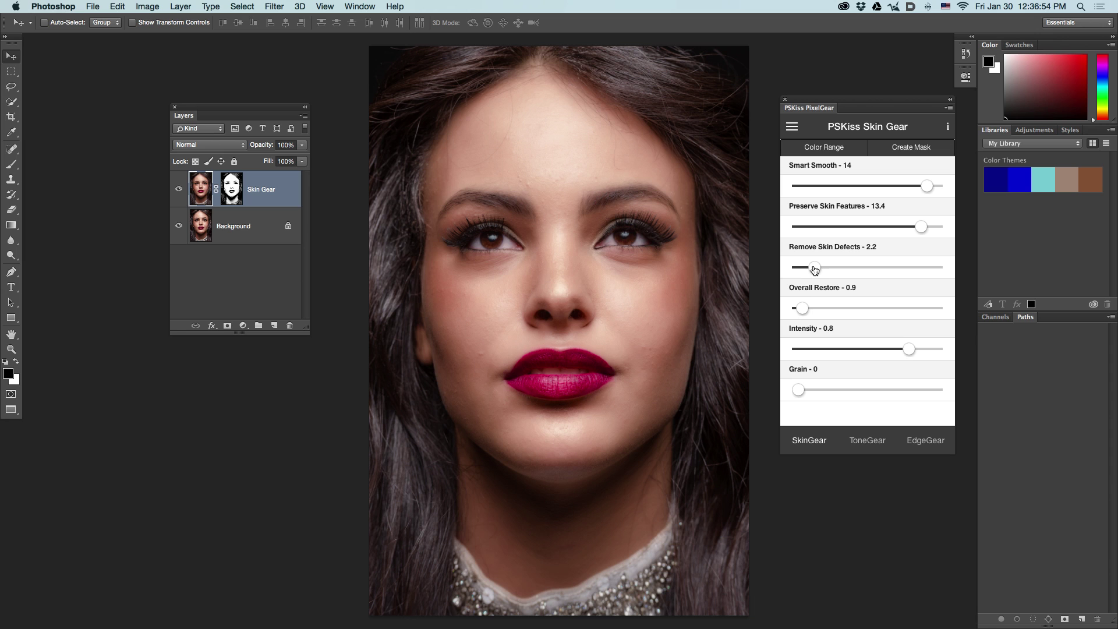
{"action": "left_click_drag", "start_coordinate": [813, 269], "coordinate": [888, 268]}
Compare the portrait before and after smoothing by toggling the visibility of the Skin Gear layer
{"action": "left_click", "coordinate": [179, 190]}
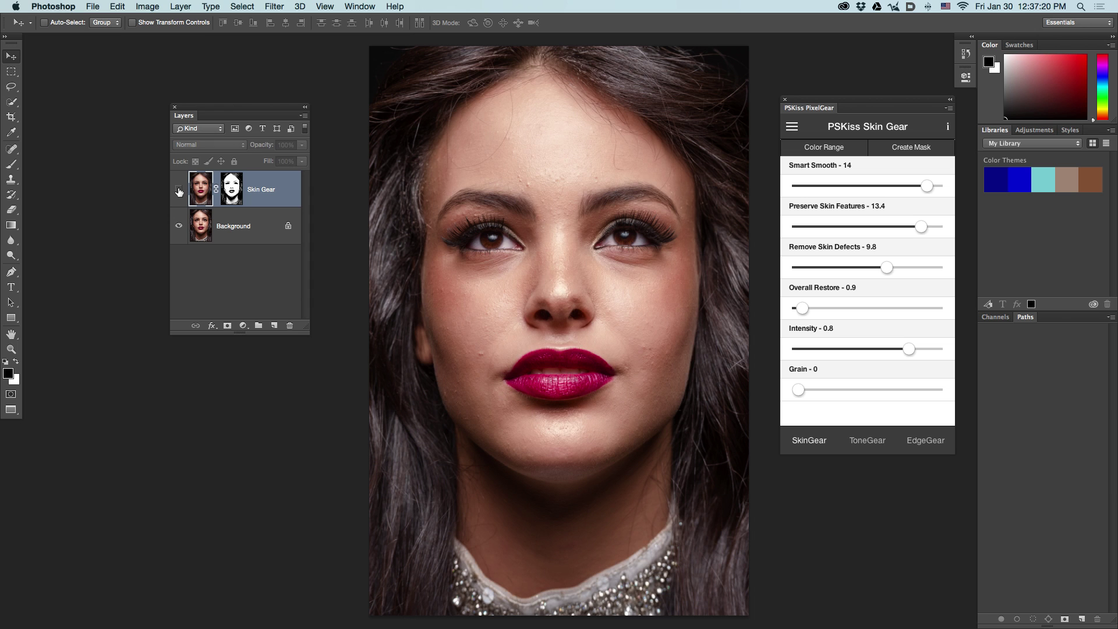
{"action": "left_click", "coordinate": [178, 190]}
{"action": "left_click", "coordinate": [179, 190]}
{"action": "left_click", "coordinate": [178, 190]}
{"action": "left_click", "coordinate": [179, 190]}
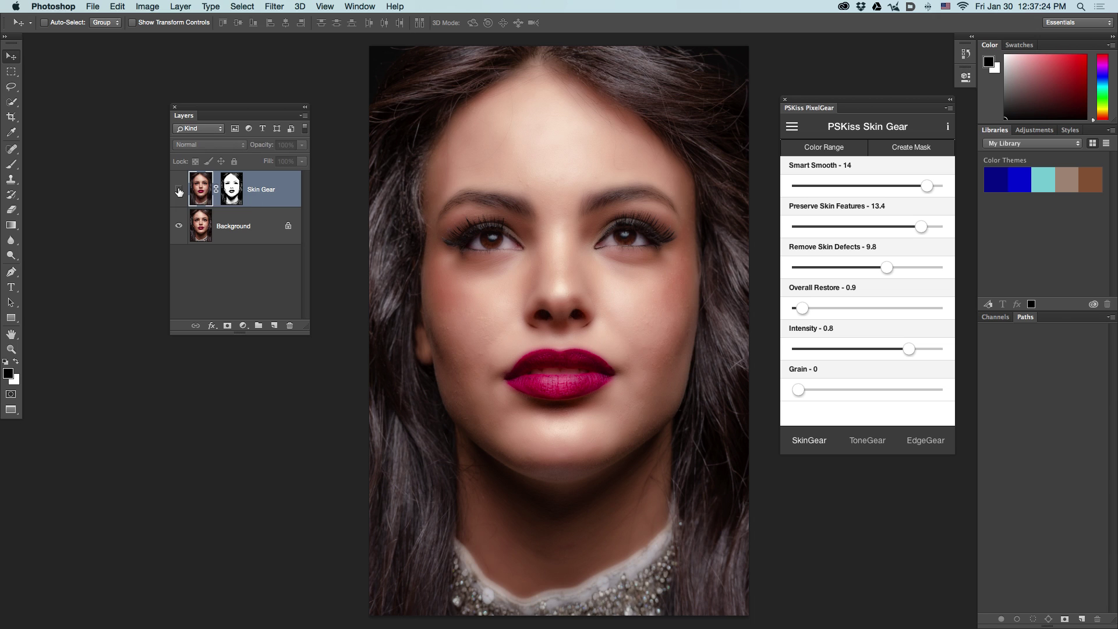
{"action": "left_click", "coordinate": [178, 190]}
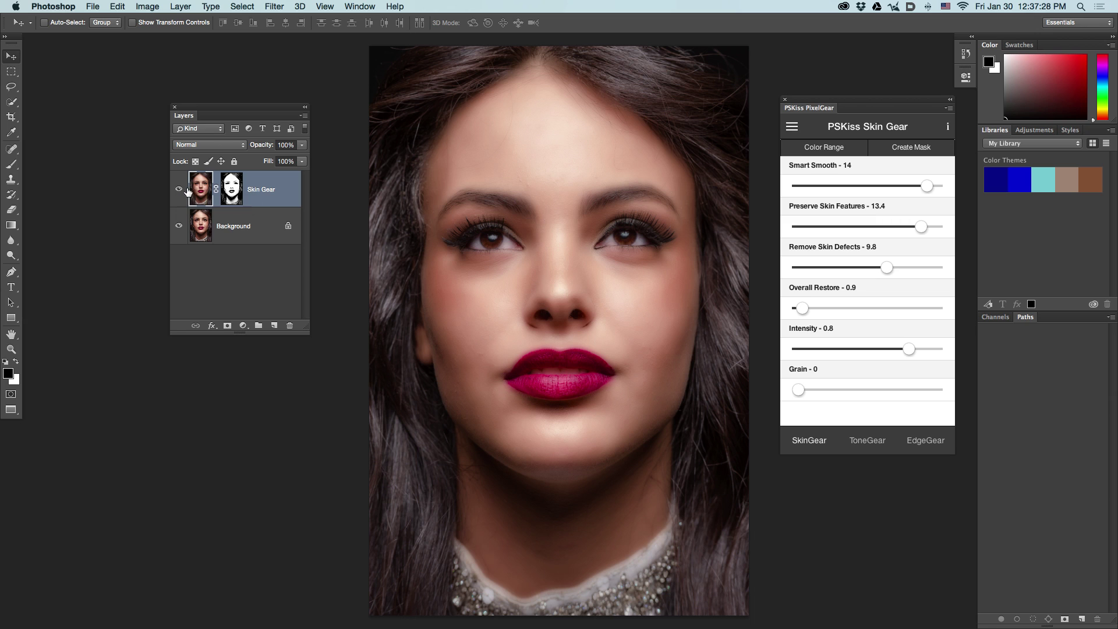
Paint black on the Skin Gear layer mask over both eyes and eyebrows with a 125-size Brush to restore their detail
{"action": "left_click", "coordinate": [231, 190]}
{"action": "left_click", "coordinate": [13, 165]}
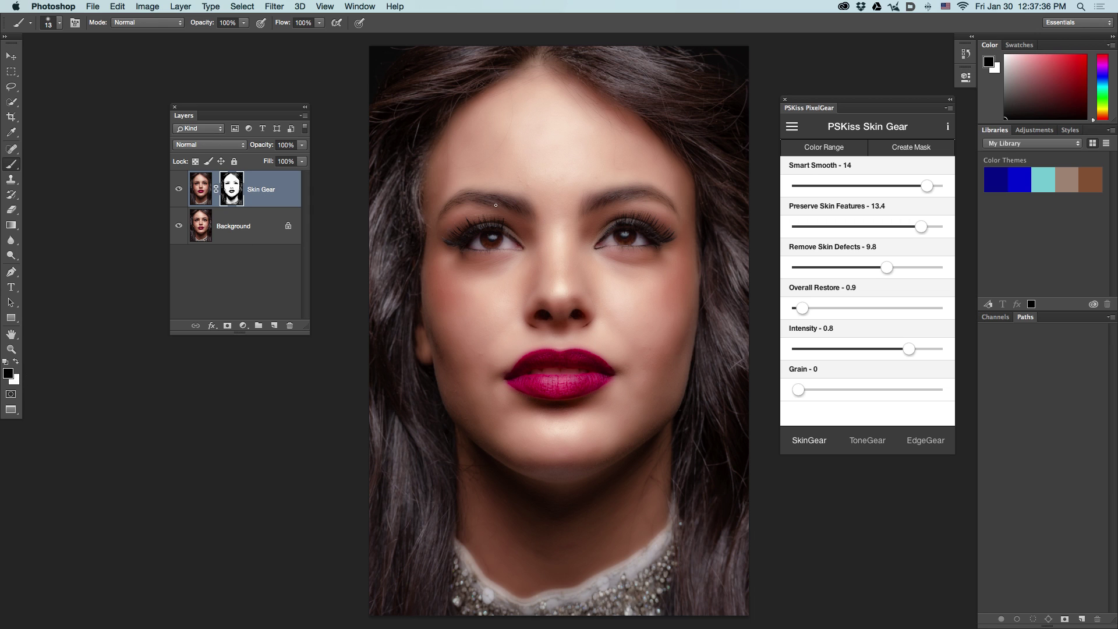
{"action": "key", "text": "bracketright"}
{"action": "key", "text": "bracketright"}
{"action": "key", "text": "bracketright"}
{"action": "key", "text": "bracketright"}
{"action": "key", "text": "bracketright"}
{"action": "key", "text": "bracketright"}
{"action": "key", "text": "bracketright"}
{"action": "mouse_move", "coordinate": [518, 218]}
{"action": "left_mouse_down"}
{"action": "mouse_move", "coordinate": [463, 209]}
{"action": "mouse_move", "coordinate": [451, 243]}
{"action": "mouse_move", "coordinate": [515, 245]}
{"action": "mouse_move", "coordinate": [517, 220]}
{"action": "mouse_move", "coordinate": [482, 201]}
{"action": "mouse_move", "coordinate": [454, 212]}
{"action": "mouse_move", "coordinate": [452, 238]}
{"action": "mouse_move", "coordinate": [492, 244]}
{"action": "mouse_move", "coordinate": [463, 245]}
{"action": "mouse_move", "coordinate": [512, 242]}
{"action": "mouse_move", "coordinate": [509, 214]}
{"action": "mouse_move", "coordinate": [599, 216]}
{"action": "mouse_move", "coordinate": [648, 203]}
{"action": "mouse_move", "coordinate": [670, 221]}
{"action": "mouse_move", "coordinate": [654, 235]}
{"action": "mouse_move", "coordinate": [603, 241]}
{"action": "mouse_move", "coordinate": [650, 239]}
{"action": "left_mouse_up"}
{"action": "mouse_move", "coordinate": [669, 227]}
{"action": "left_mouse_down"}
{"action": "mouse_move", "coordinate": [651, 204]}
{"action": "mouse_move", "coordinate": [616, 203]}
{"action": "mouse_move", "coordinate": [649, 201]}
{"action": "mouse_move", "coordinate": [660, 234]}
{"action": "left_mouse_up"}
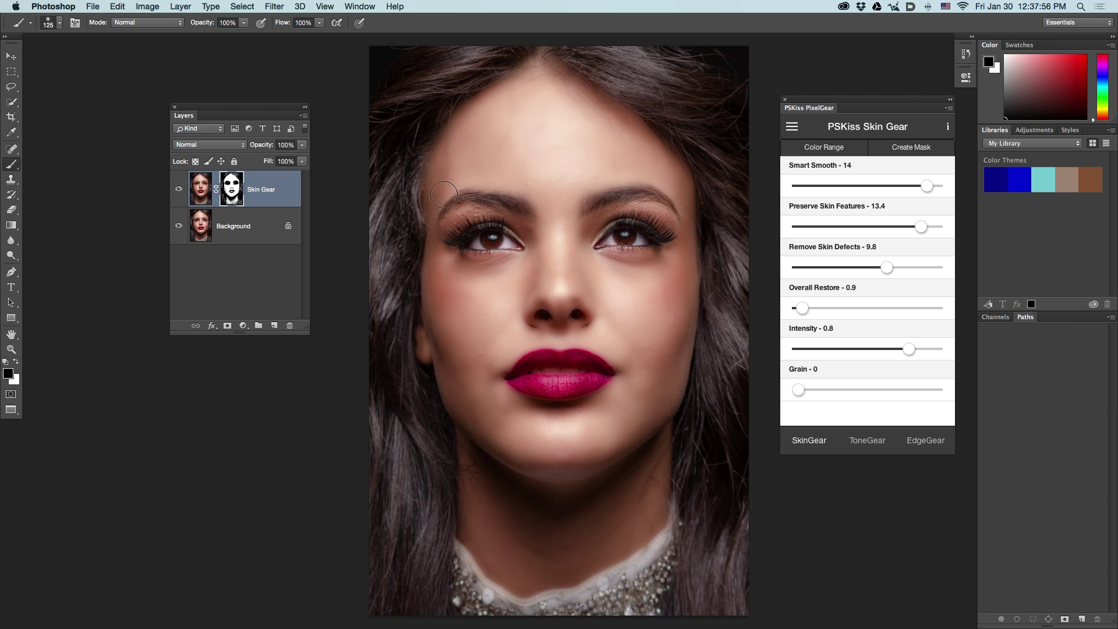
Paint white on the mask over both upper eyelids with a 40-size brush and display the mask on its own
{"action": "key", "text": "x"}
{"action": "key", "text": "bracketleft"}
{"action": "key", "text": "bracketleft"}
{"action": "key", "text": "bracketleft"}
{"action": "key", "text": "bracketleft"}
{"action": "key", "text": "bracketleft"}
{"action": "key", "text": "bracketleft"}
{"action": "key", "text": "x"}
{"action": "key", "text": "x"}
{"action": "left_click", "coordinate": [233, 194], "text": "alt"}
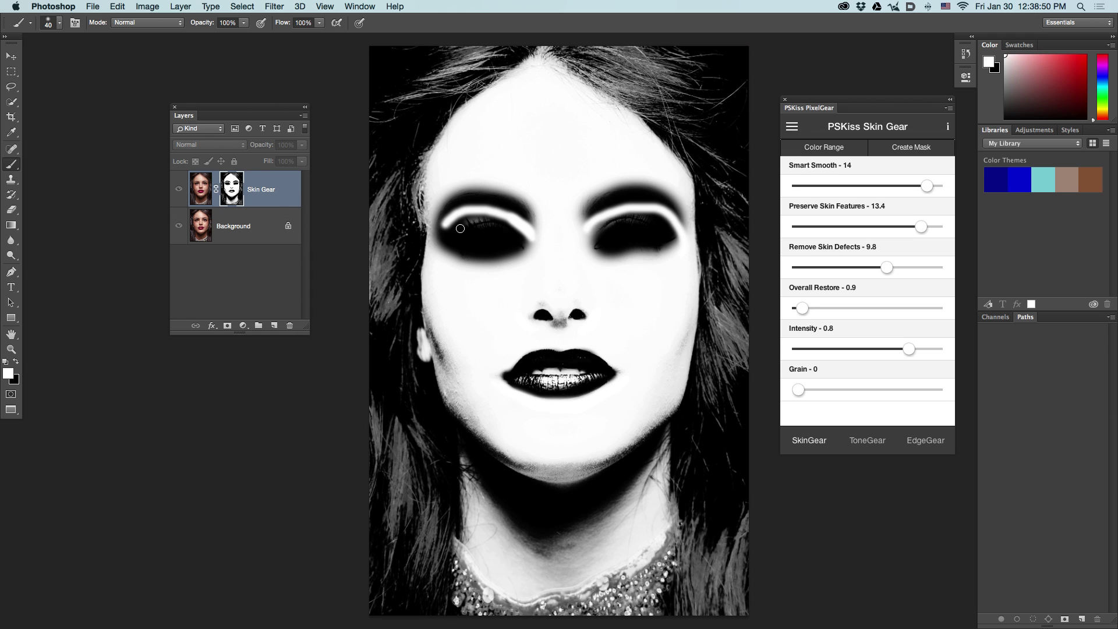
Fill the remaining gray areas inside the eyes and lips of the mask with black
{"action": "key", "text": "x"}
{"action": "left_click_drag", "start_coordinate": [606, 230], "coordinate": [647, 221]}
{"action": "mouse_move", "coordinate": [529, 378]}
{"action": "left_mouse_down"}
{"action": "mouse_move", "coordinate": [603, 377]}
{"action": "mouse_move", "coordinate": [582, 380]}
{"action": "left_mouse_up"}
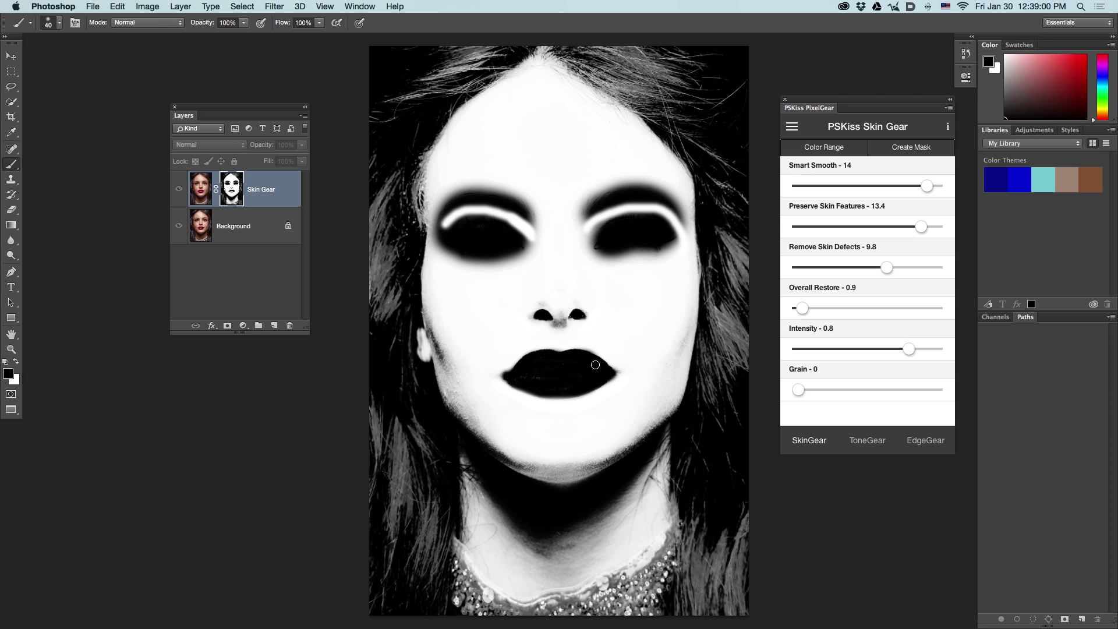
Paint the jaw, face edges and neck white on the mask with an enlarged brush, reducing its size to 45 at the end
{"action": "key", "text": "x"}
{"action": "key", "text": "bracketright"}
{"action": "key", "text": "bracketright"}
{"action": "key", "text": "bracketright"}
{"action": "key", "text": "bracketright"}
{"action": "key", "text": "bracketright"}
{"action": "key", "text": "bracketright"}
{"action": "key", "text": "bracketright"}
{"action": "mouse_move", "coordinate": [454, 362]}
{"action": "left_mouse_down"}
{"action": "mouse_move", "coordinate": [440, 314]}
{"action": "mouse_move", "coordinate": [508, 513]}
{"action": "mouse_move", "coordinate": [500, 507]}
{"action": "mouse_move", "coordinate": [517, 486]}
{"action": "mouse_move", "coordinate": [589, 464]}
{"action": "mouse_move", "coordinate": [649, 426]}
{"action": "mouse_move", "coordinate": [659, 408]}
{"action": "mouse_move", "coordinate": [533, 480]}
{"action": "mouse_move", "coordinate": [639, 387]}
{"action": "mouse_move", "coordinate": [680, 318]}
{"action": "mouse_move", "coordinate": [617, 535]}
{"action": "mouse_move", "coordinate": [603, 516]}
{"action": "mouse_move", "coordinate": [563, 548]}
{"action": "mouse_move", "coordinate": [533, 541]}
{"action": "mouse_move", "coordinate": [531, 504]}
{"action": "mouse_move", "coordinate": [563, 498]}
{"action": "mouse_move", "coordinate": [576, 520]}
{"action": "mouse_move", "coordinate": [550, 552]}
{"action": "mouse_move", "coordinate": [511, 502]}
{"action": "mouse_move", "coordinate": [456, 376]}
{"action": "mouse_move", "coordinate": [498, 520]}
{"action": "mouse_move", "coordinate": [486, 550]}
{"action": "mouse_move", "coordinate": [543, 568]}
{"action": "mouse_move", "coordinate": [592, 547]}
{"action": "mouse_move", "coordinate": [556, 572]}
{"action": "left_mouse_up"}
{"action": "key", "text": "bracketleft"}
{"action": "key", "text": "bracketleft"}
{"action": "key", "text": "bracketleft"}
{"action": "key", "text": "bracketleft"}
{"action": "key", "text": "bracketleft"}
{"action": "key", "text": "bracketleft"}
{"action": "key", "text": "bracketleft"}
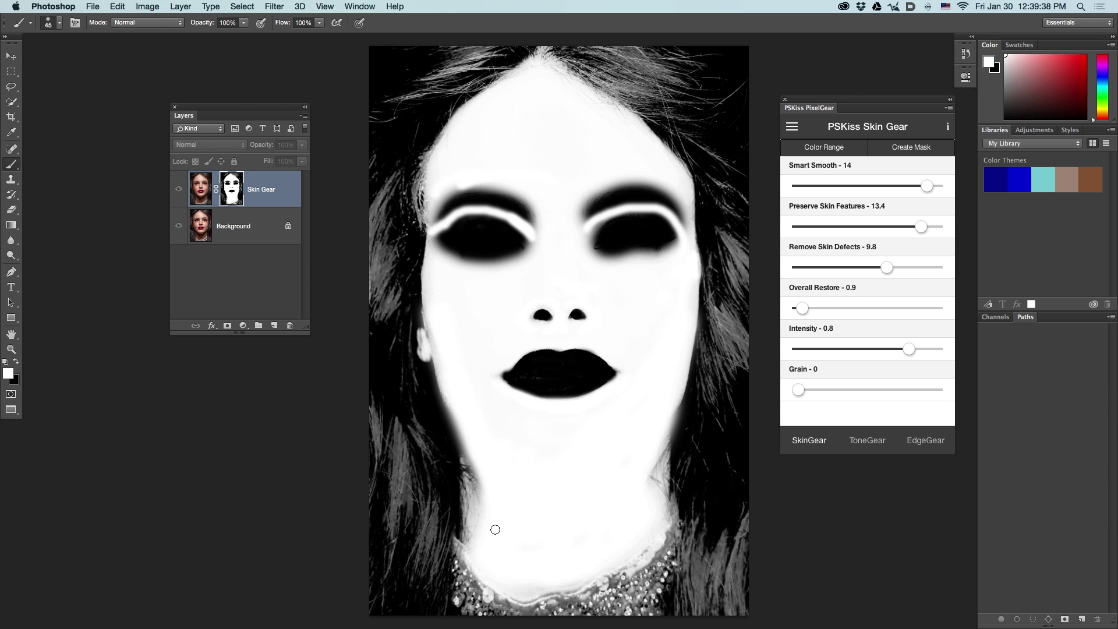
Paint the hair, background and jeweled collar black on the mask with a 150-size brush and return to the image view
{"action": "key", "text": "x"}
{"action": "key", "text": "bracketright"}
{"action": "key", "text": "bracketright"}
{"action": "key", "text": "bracketright"}
{"action": "key", "text": "bracketright"}
{"action": "key", "text": "bracketright"}
{"action": "key", "text": "bracketright"}
{"action": "key", "text": "bracketright"}
{"action": "key", "text": "bracketright"}
{"action": "mouse_move", "coordinate": [401, 105]}
{"action": "left_mouse_down"}
{"action": "mouse_move", "coordinate": [568, 35]}
{"action": "mouse_move", "coordinate": [611, 75]}
{"action": "mouse_move", "coordinate": [631, 48]}
{"action": "mouse_move", "coordinate": [675, 58]}
{"action": "left_mouse_up"}
{"action": "mouse_move", "coordinate": [506, 617]}
{"action": "left_mouse_down"}
{"action": "mouse_move", "coordinate": [426, 553]}
{"action": "mouse_move", "coordinate": [419, 469]}
{"action": "mouse_move", "coordinate": [391, 407]}
{"action": "mouse_move", "coordinate": [386, 467]}
{"action": "left_mouse_up"}
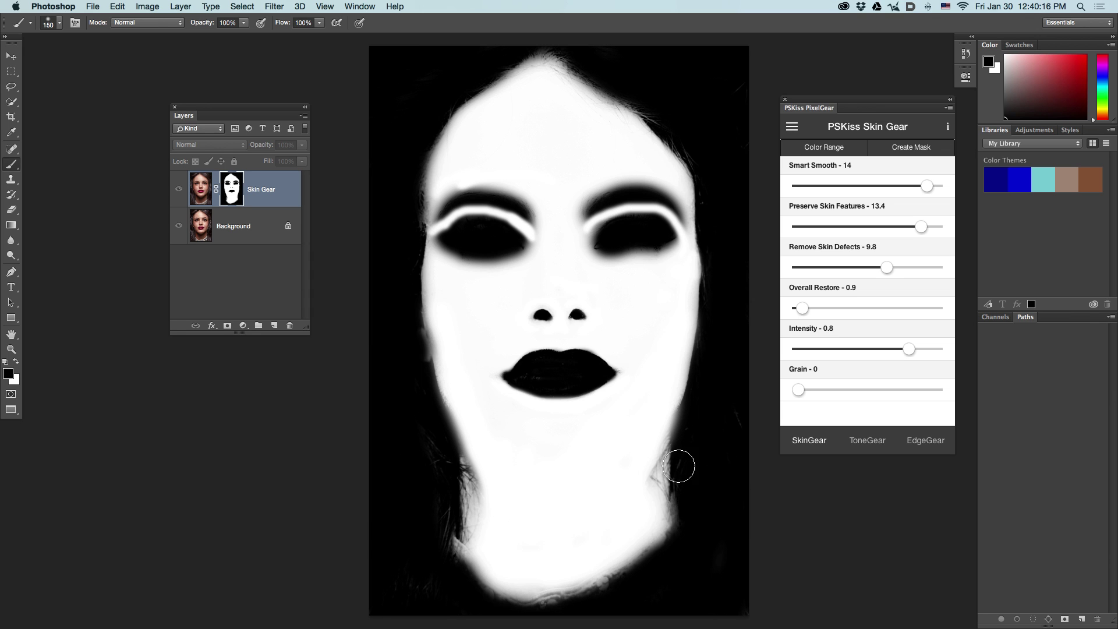
{"action": "left_click", "coordinate": [232, 197], "text": "alt"}
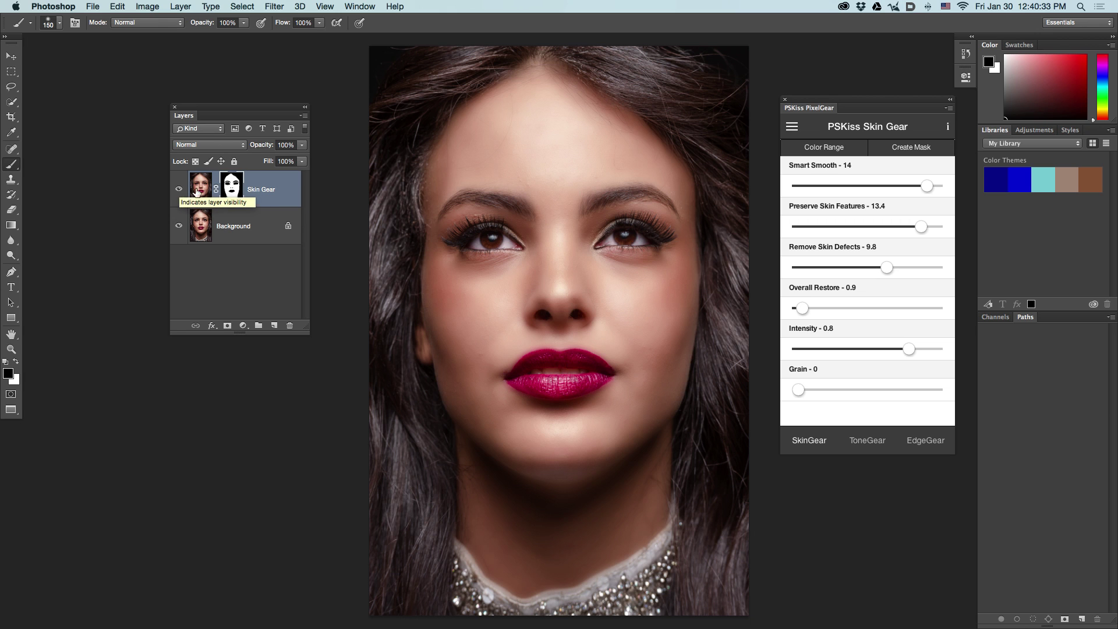
Target the Skin Gear layer's image with the Healing Brush, sample clean forehead skin and set the brush size to 35
{"action": "left_click", "coordinate": [202, 191]}
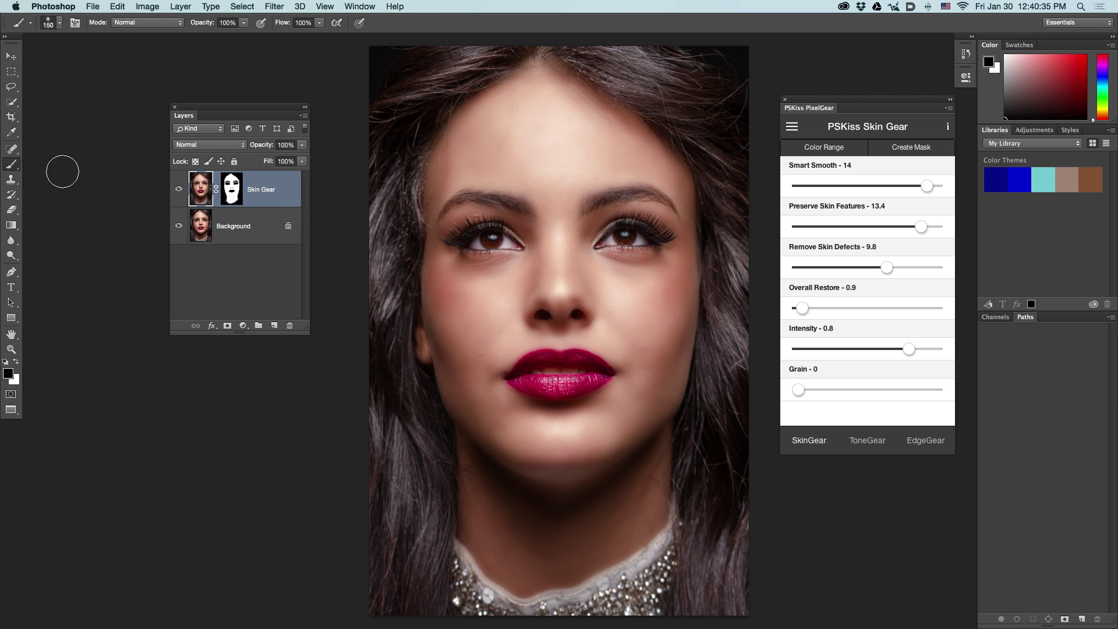
{"action": "left_click", "coordinate": [12, 148]}
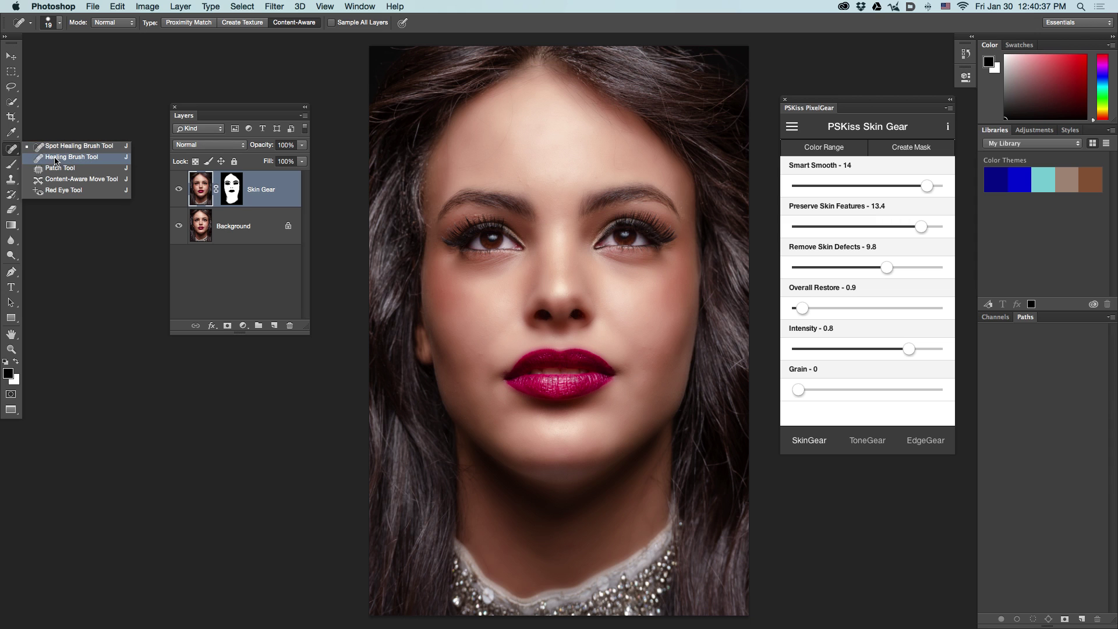
{"action": "left_click", "coordinate": [56, 157]}
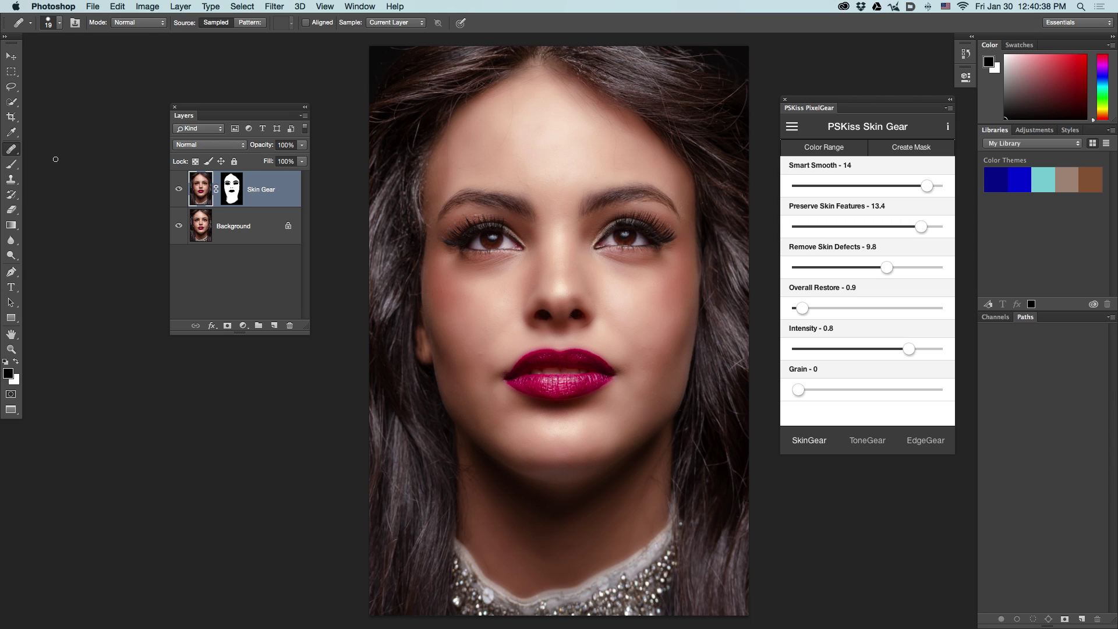
{"action": "left_click", "coordinate": [527, 178], "text": "alt"}
{"action": "right_click", "coordinate": [544, 171]}
{"action": "left_click_drag", "start_coordinate": [585, 225], "coordinate": [576, 225]}
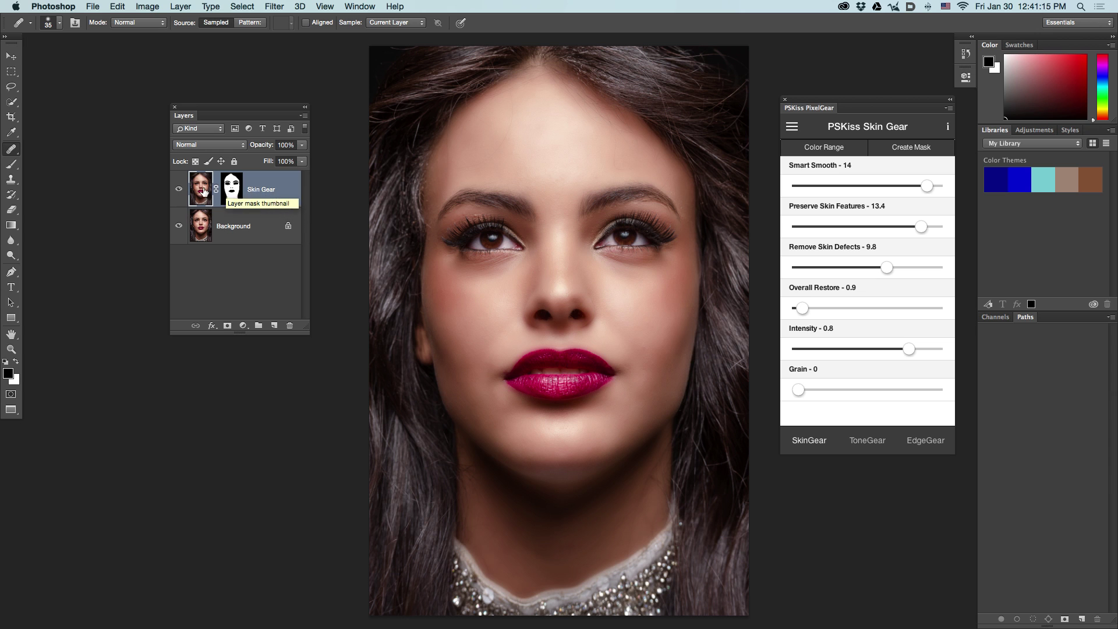
Set Remove Skin Defects to 8.5, Preserve Skin Features to 12.8 and Overall Restore to 2.3 in Skin Gear
{"action": "left_click_drag", "start_coordinate": [887, 268], "coordinate": [873, 265]}
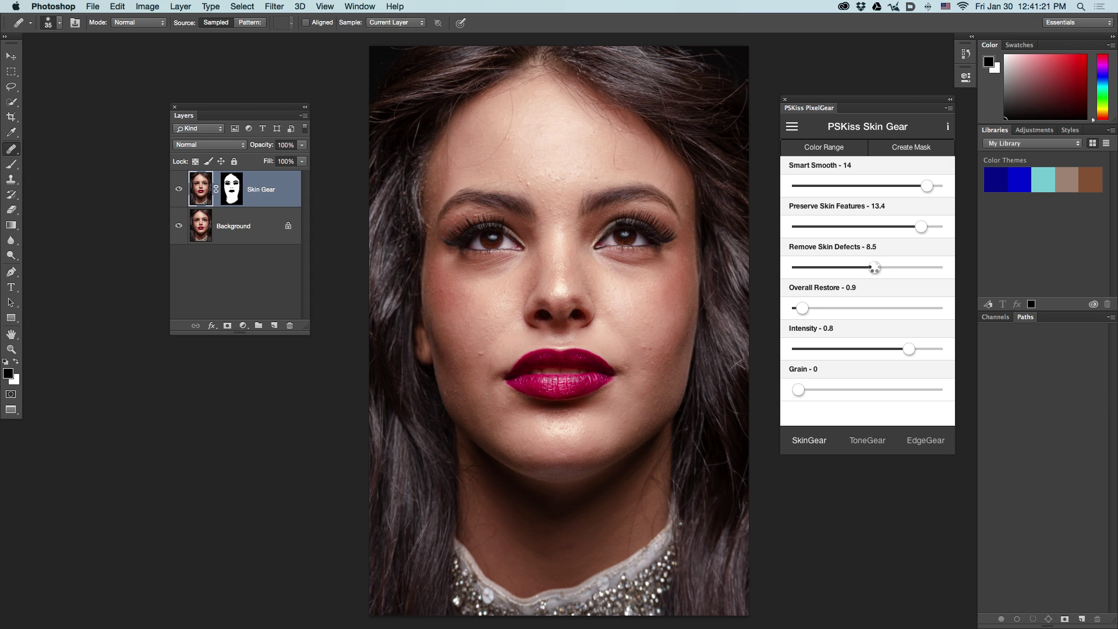
{"action": "left_click_drag", "start_coordinate": [920, 226], "coordinate": [916, 226]}
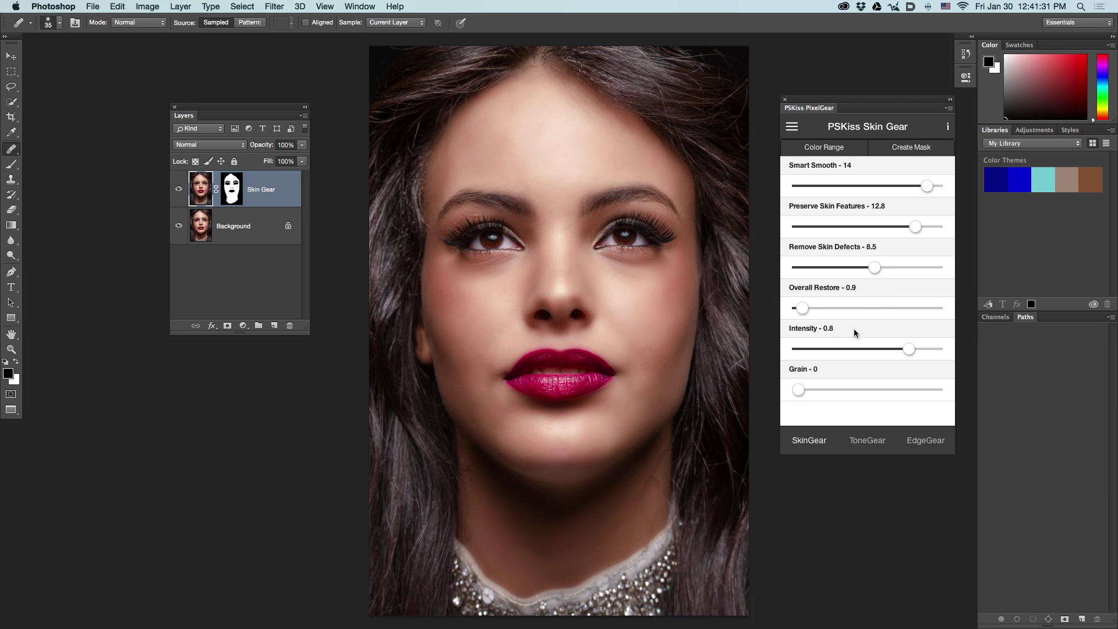
{"action": "left_click_drag", "start_coordinate": [802, 308], "coordinate": [814, 308]}
Save the current Skin Gear settings as a preset named with the retoucher's first name followed by "- Very Smooth 1"
{"action": "left_click", "coordinate": [792, 129]}
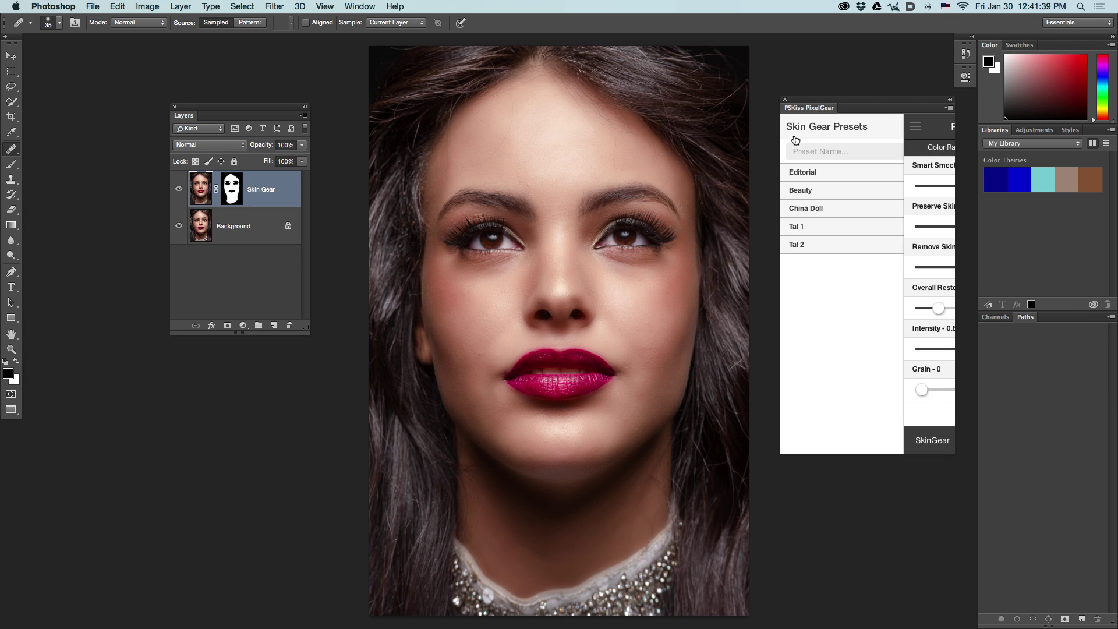
{"action": "type", "text": "Tal - Very Smooth 1"}
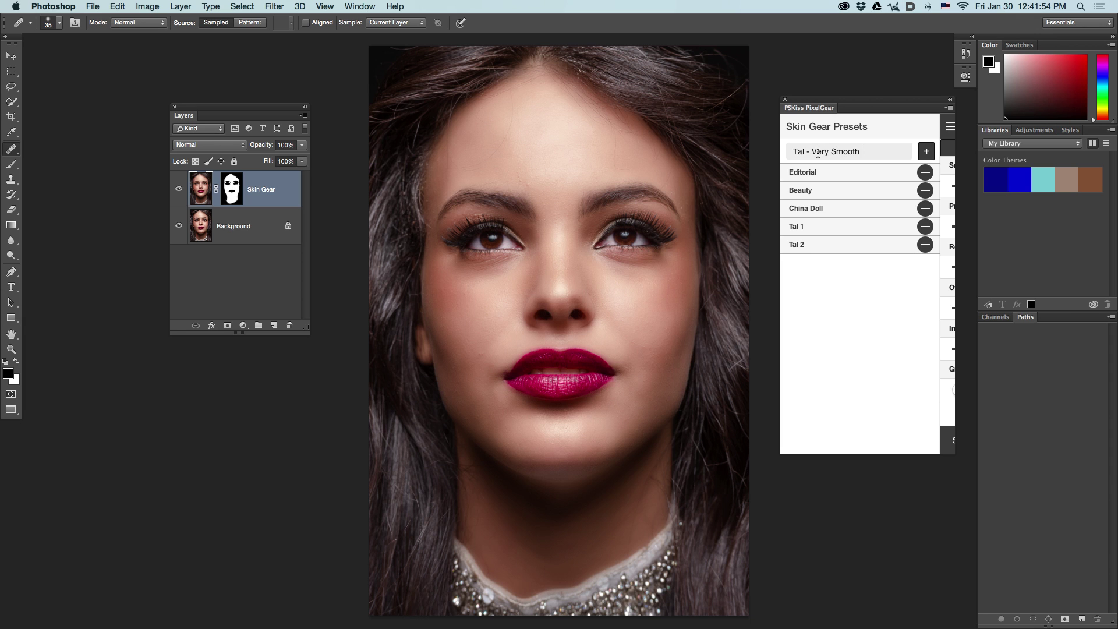
{"action": "left_click", "coordinate": [927, 152]}
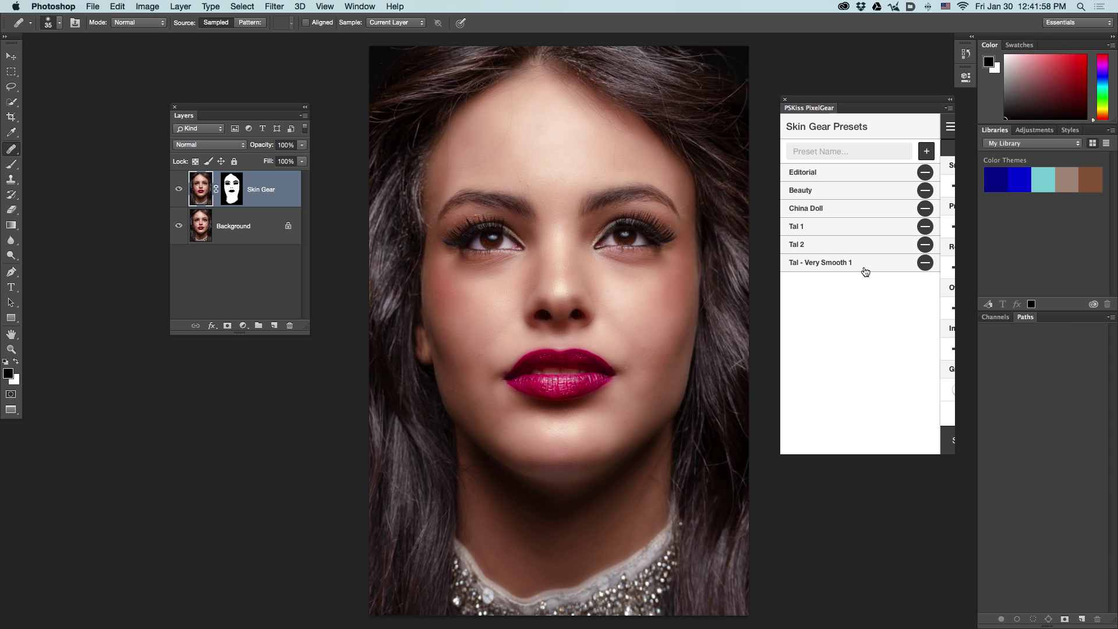
Test the Skin Gear presets by applying Beauty and reapplying the newly saved Very Smooth 1 preset
{"action": "left_click", "coordinate": [818, 192]}
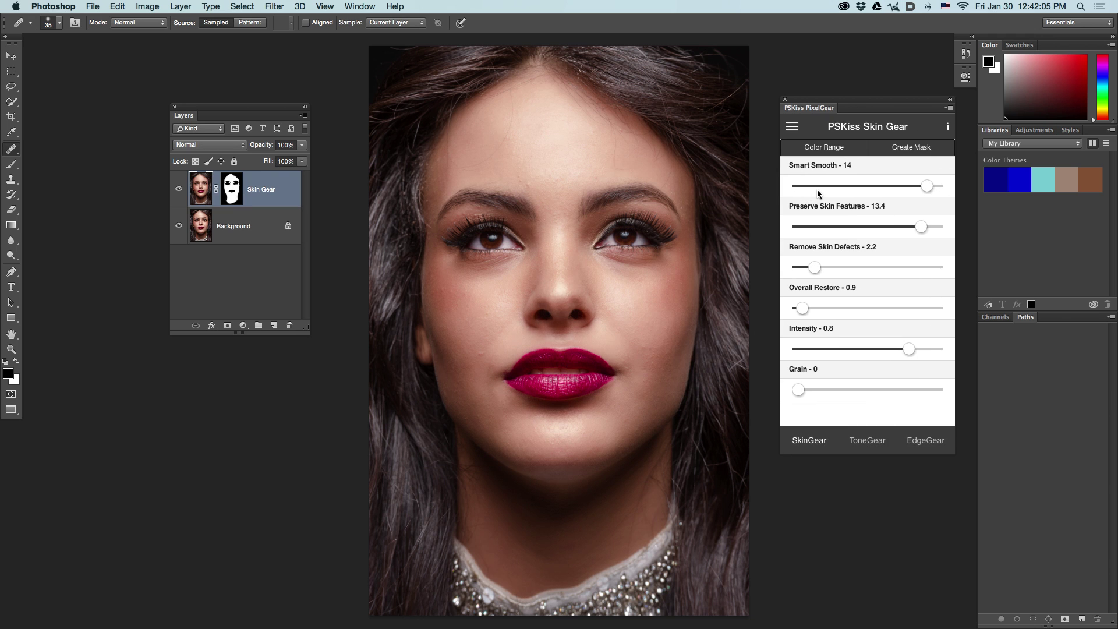
{"action": "left_click", "coordinate": [792, 127]}
{"action": "left_click", "coordinate": [823, 268]}
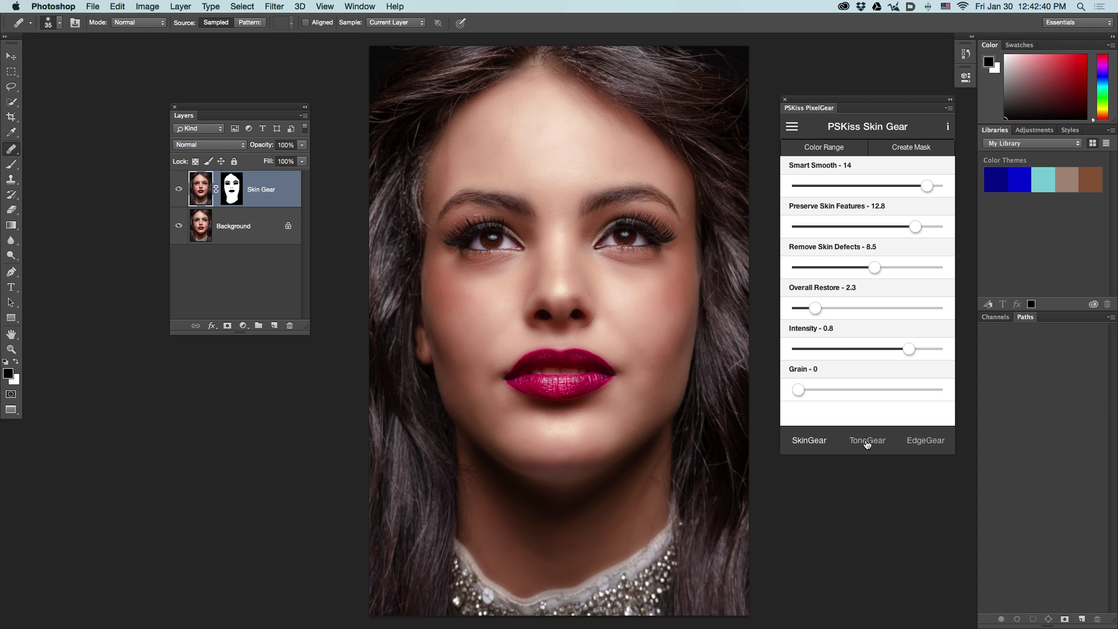
Apply Tone Gear to the portrait with Shadow Contrast set to 0.37
{"action": "left_click", "coordinate": [867, 441]}
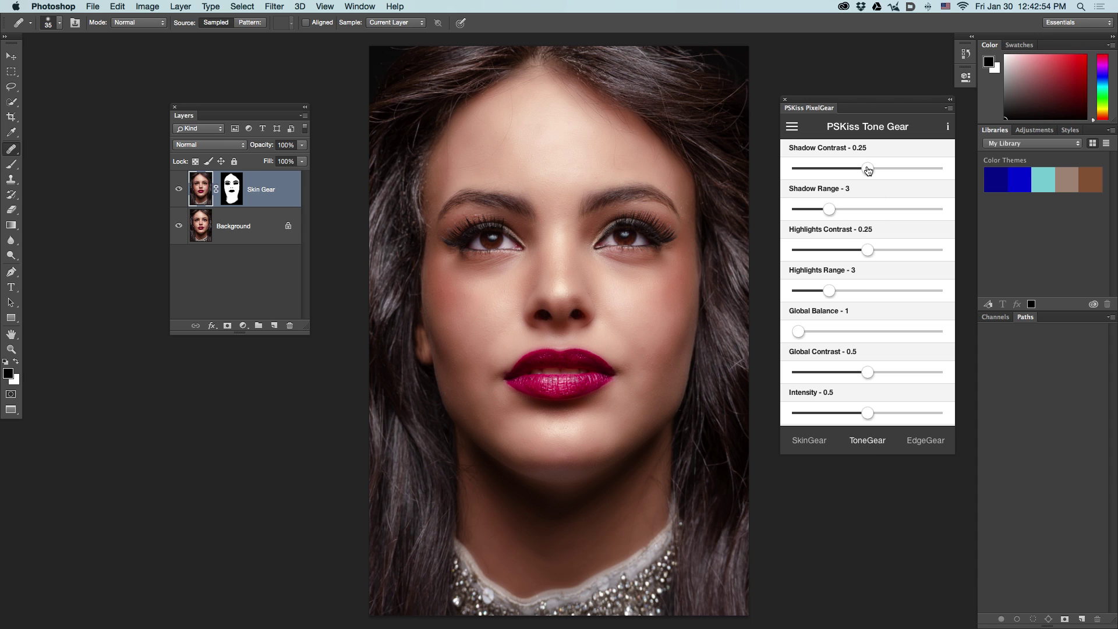
{"action": "left_click_drag", "start_coordinate": [868, 170], "coordinate": [815, 169]}
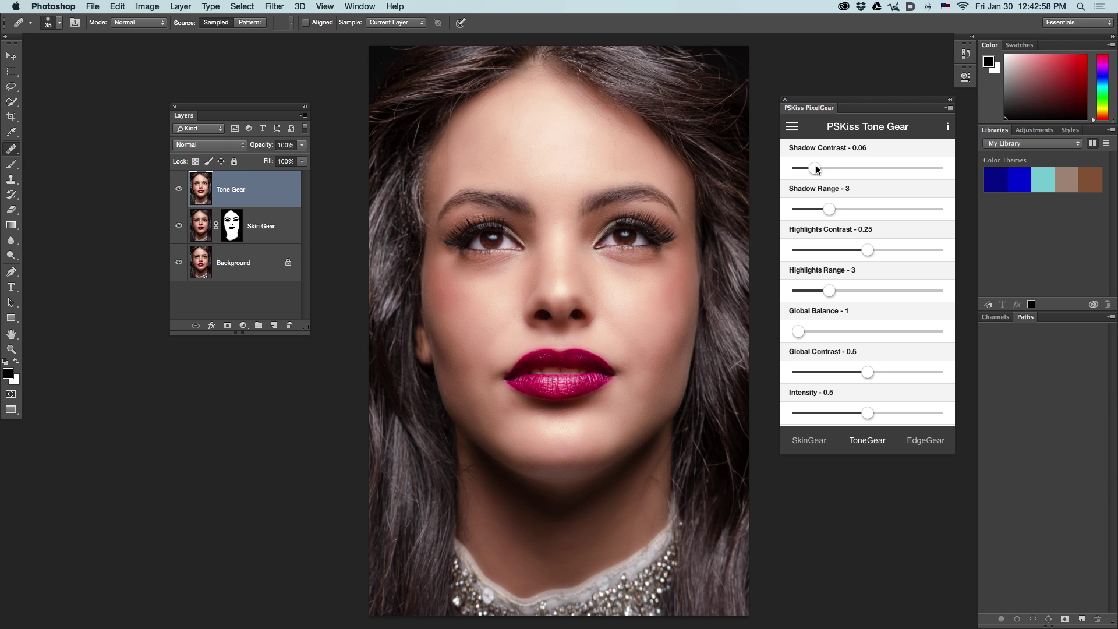
{"action": "left_click_drag", "start_coordinate": [816, 168], "coordinate": [870, 169]}
{"action": "left_click_drag", "start_coordinate": [906, 169], "coordinate": [829, 169]}
{"action": "left_click_drag", "start_coordinate": [829, 169], "coordinate": [861, 169]}
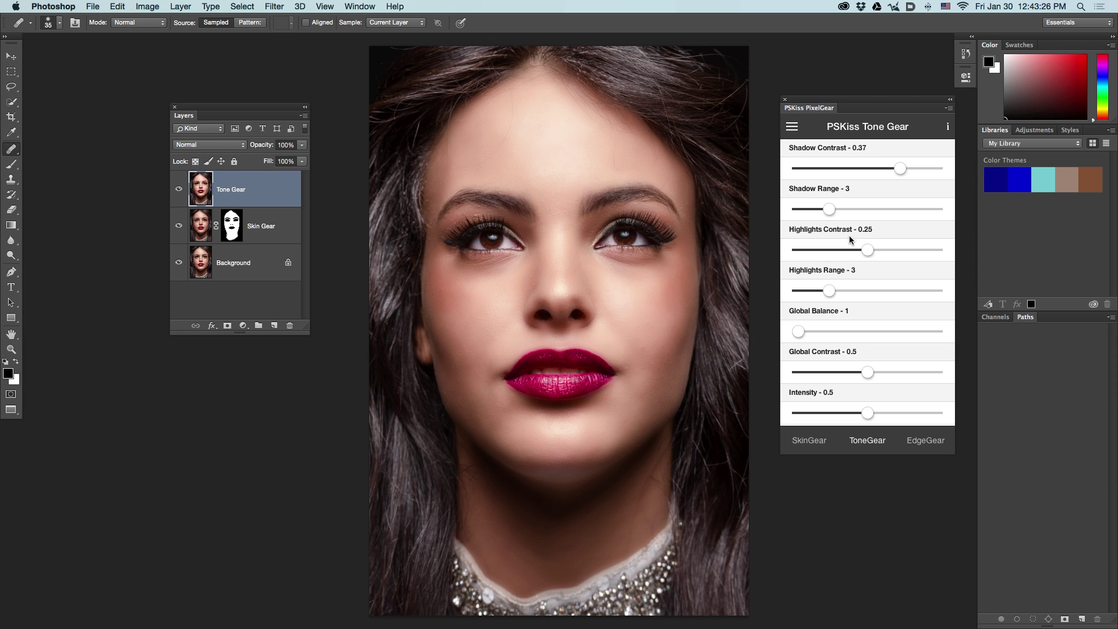
Set Highlights Contrast to 0.44 and Highlights Range to 7.3, comparing the portrait with and without the Tone Gear layer
{"action": "left_click_drag", "start_coordinate": [867, 250], "coordinate": [920, 251]}
{"action": "left_click_drag", "start_coordinate": [829, 291], "coordinate": [896, 289]}
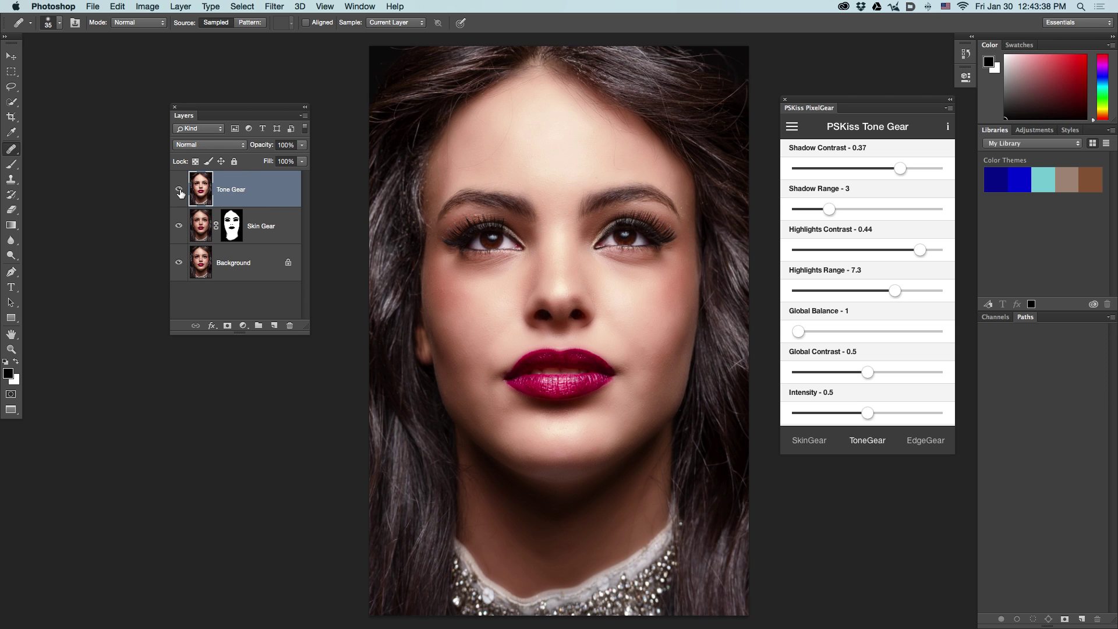
{"action": "left_click", "coordinate": [178, 190]}
{"action": "left_click", "coordinate": [179, 190]}
{"action": "left_click", "coordinate": [179, 189]}
{"action": "left_click", "coordinate": [179, 190]}
Set Global Balance to 4.7, Global Contrast to 0.5 and Intensity to 0.7 in Tone Gear
{"action": "left_click_drag", "start_coordinate": [803, 335], "coordinate": [873, 334]}
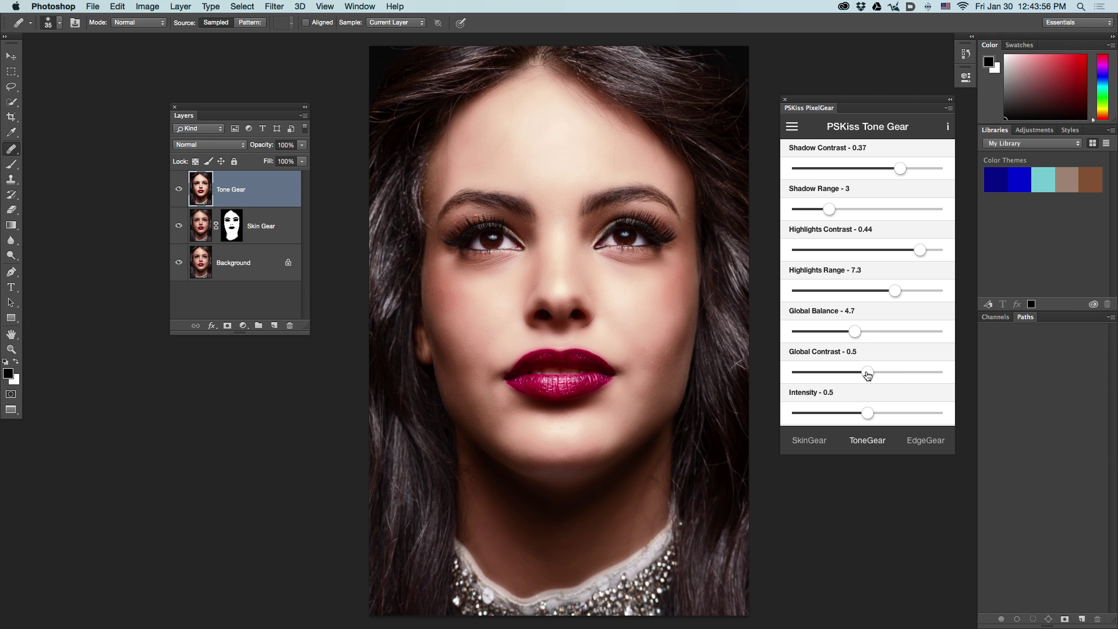
{"action": "left_click_drag", "start_coordinate": [867, 374], "coordinate": [818, 372]}
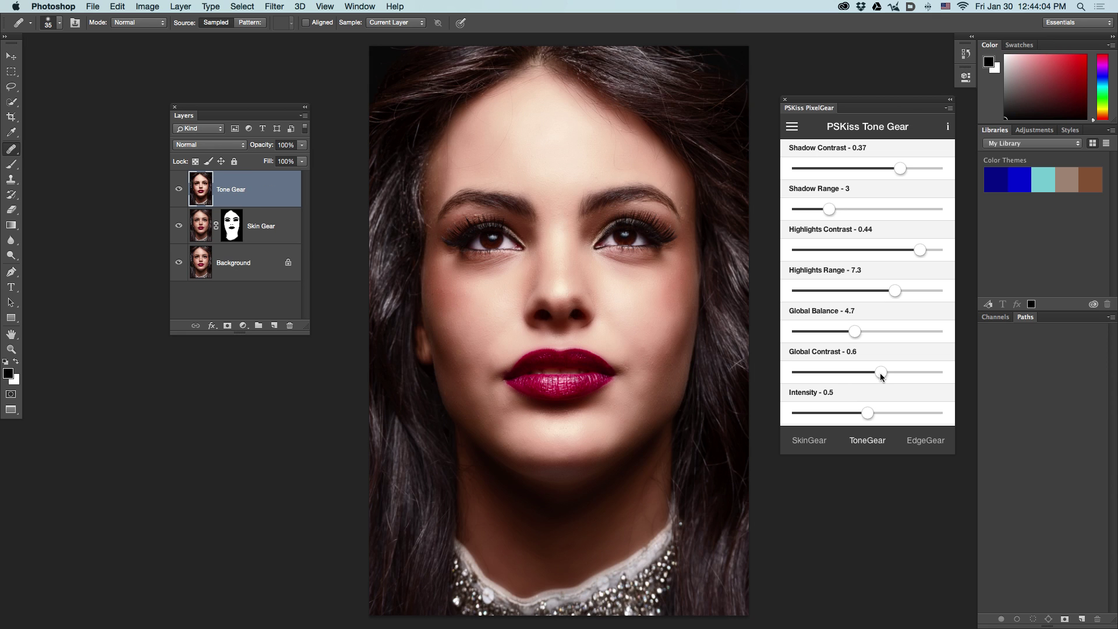
{"action": "left_click_drag", "start_coordinate": [880, 371], "coordinate": [867, 372]}
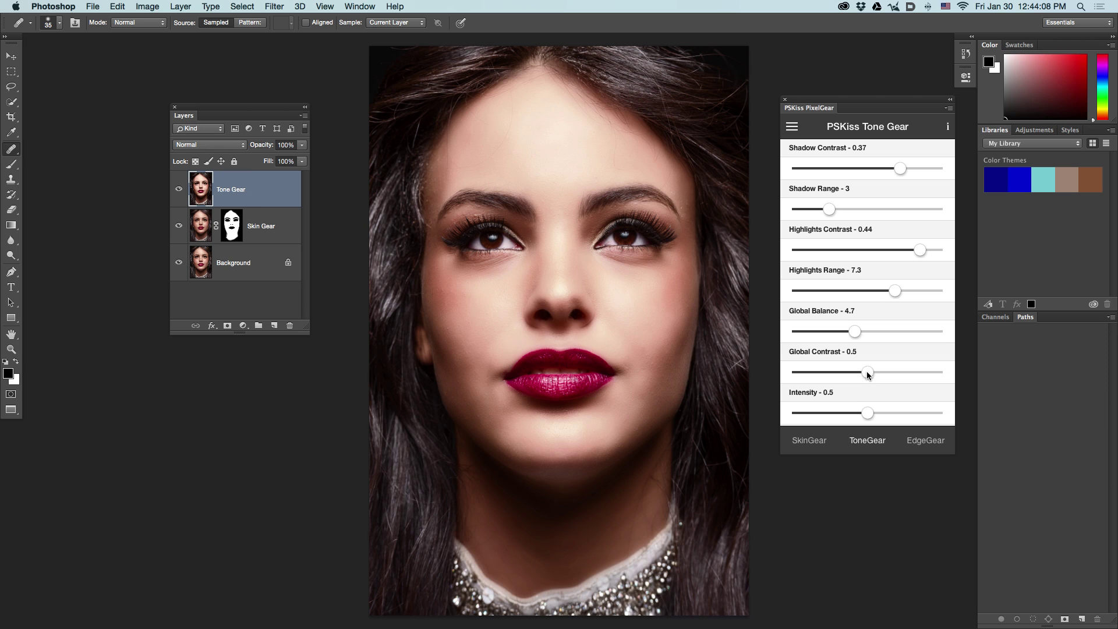
{"action": "left_click_drag", "start_coordinate": [867, 414], "coordinate": [839, 413]}
Save the current Tone Gear settings as a preset named "More Drama 2"
{"action": "left_click", "coordinate": [791, 129]}
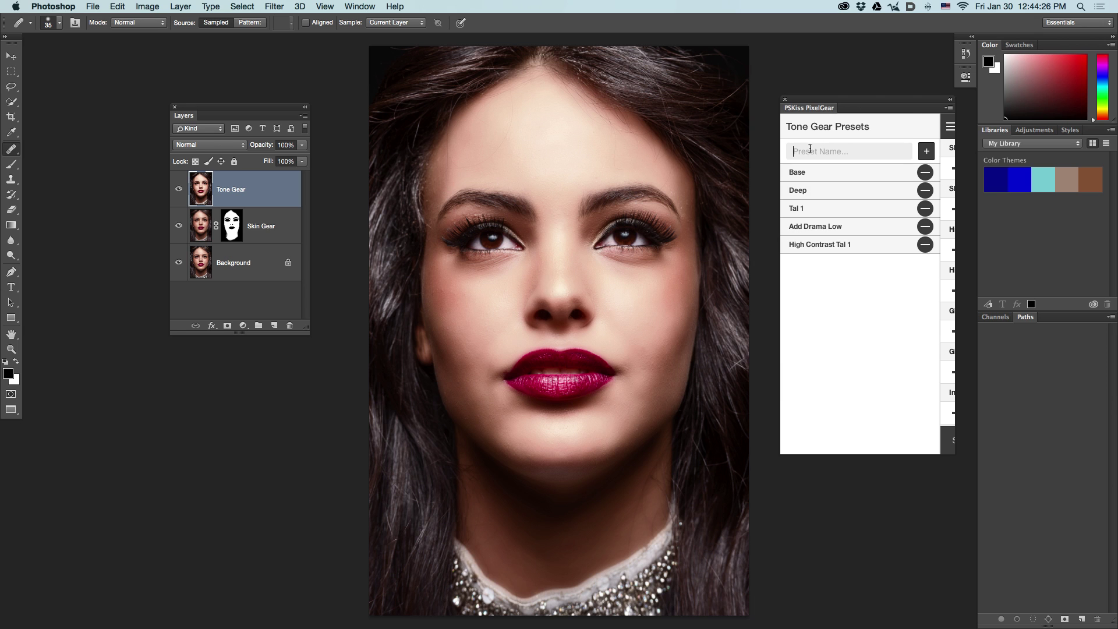
{"action": "type", "text": "More Drama 2"}
{"action": "left_click", "coordinate": [927, 152]}
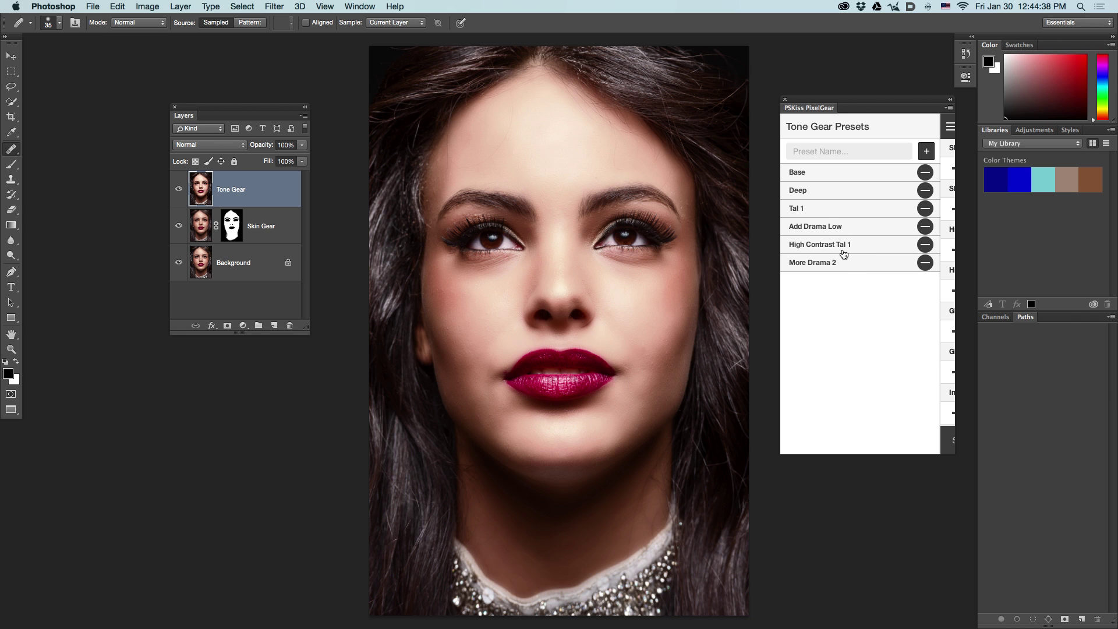
Test the Tone Gear presets by applying the High Contrast preset and reapplying More Drama 2
{"action": "left_click", "coordinate": [816, 245]}
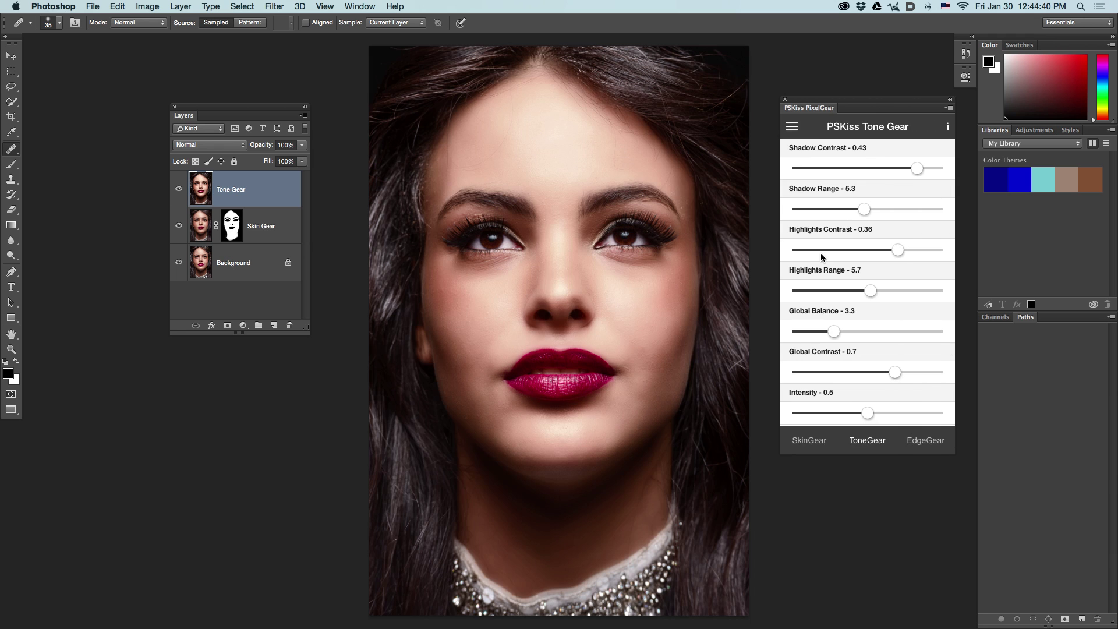
{"action": "left_click", "coordinate": [789, 133]}
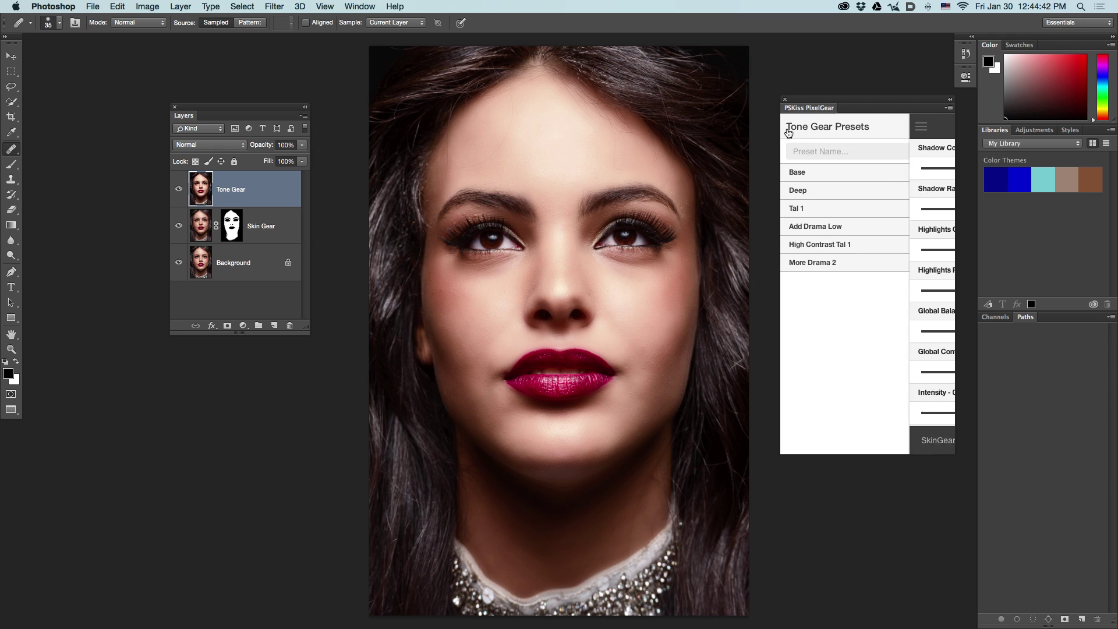
{"action": "left_click", "coordinate": [822, 262]}
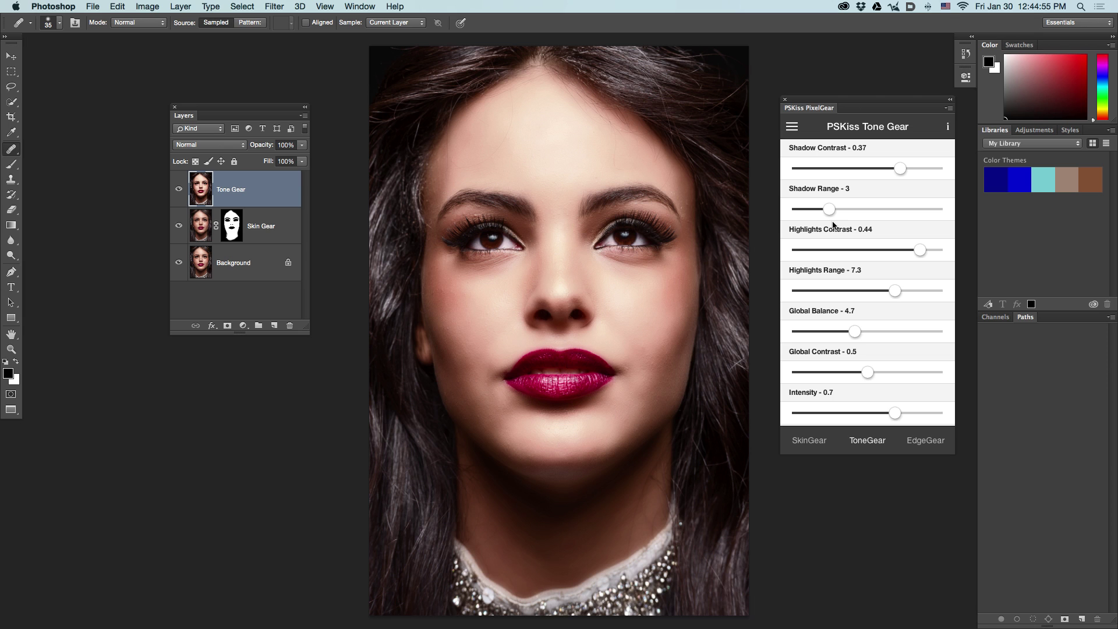
Apply the Edge Gear preset with Intensity 0.6 and Radius 2, and compare its layer mask with the Skin Gear mask
{"action": "left_click", "coordinate": [922, 442]}
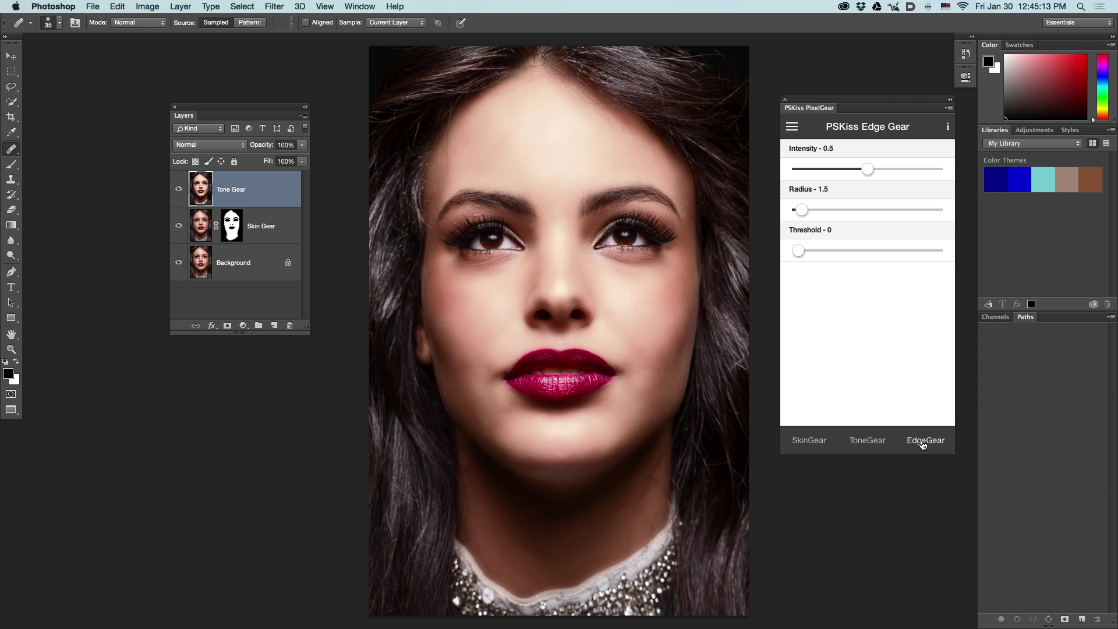
{"action": "left_click", "coordinate": [794, 128]}
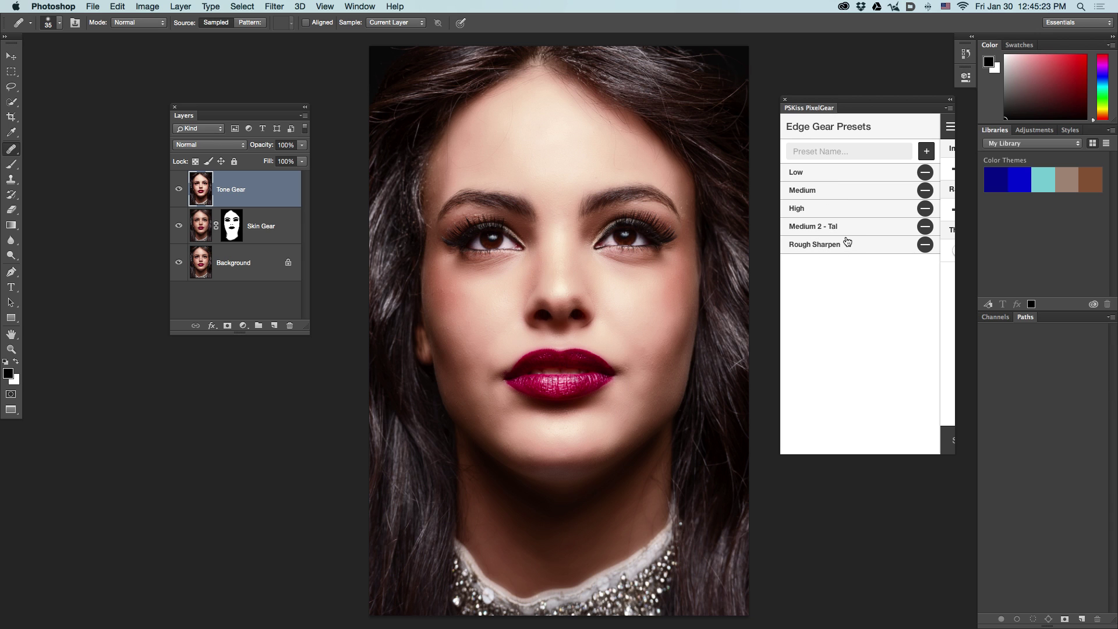
{"action": "left_click", "coordinate": [832, 199]}
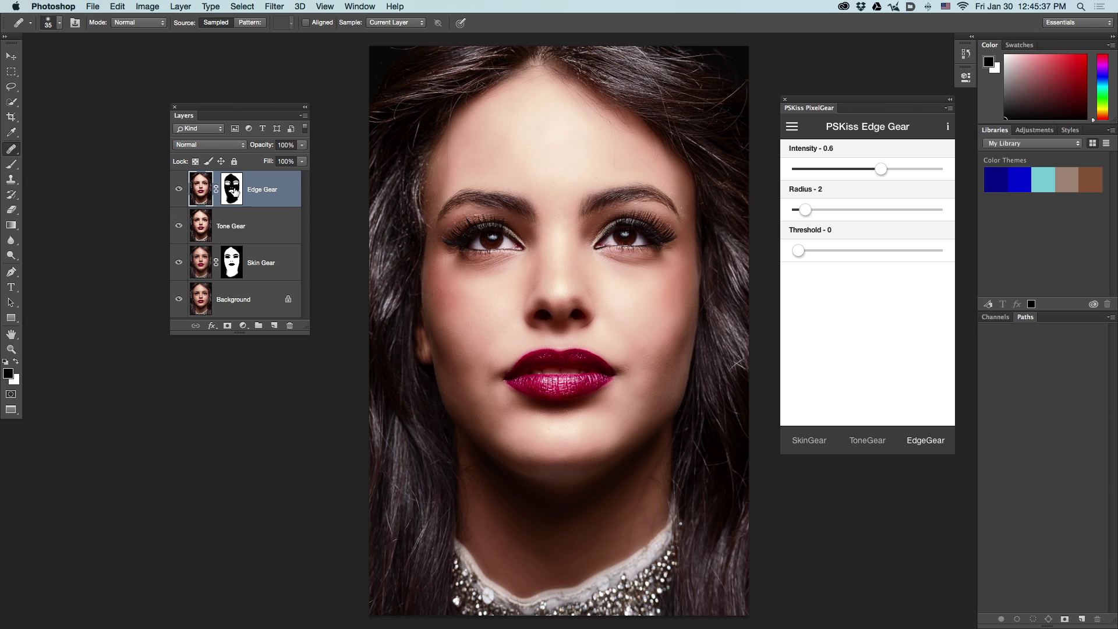
{"action": "left_click", "coordinate": [233, 269], "text": "alt"}
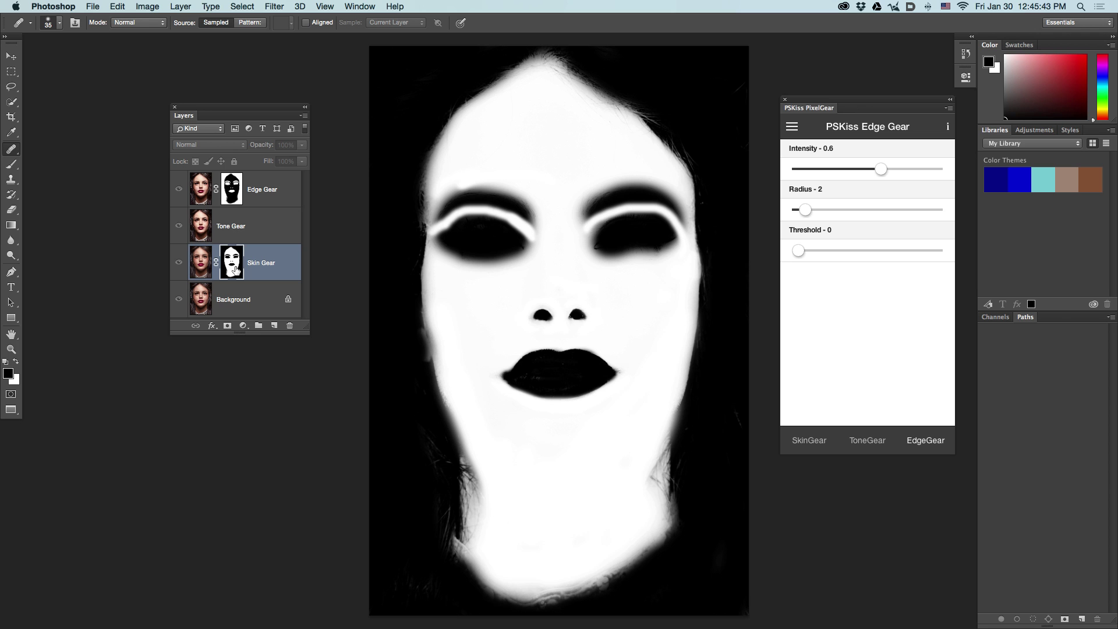
{"action": "left_click", "coordinate": [235, 192], "text": "alt"}
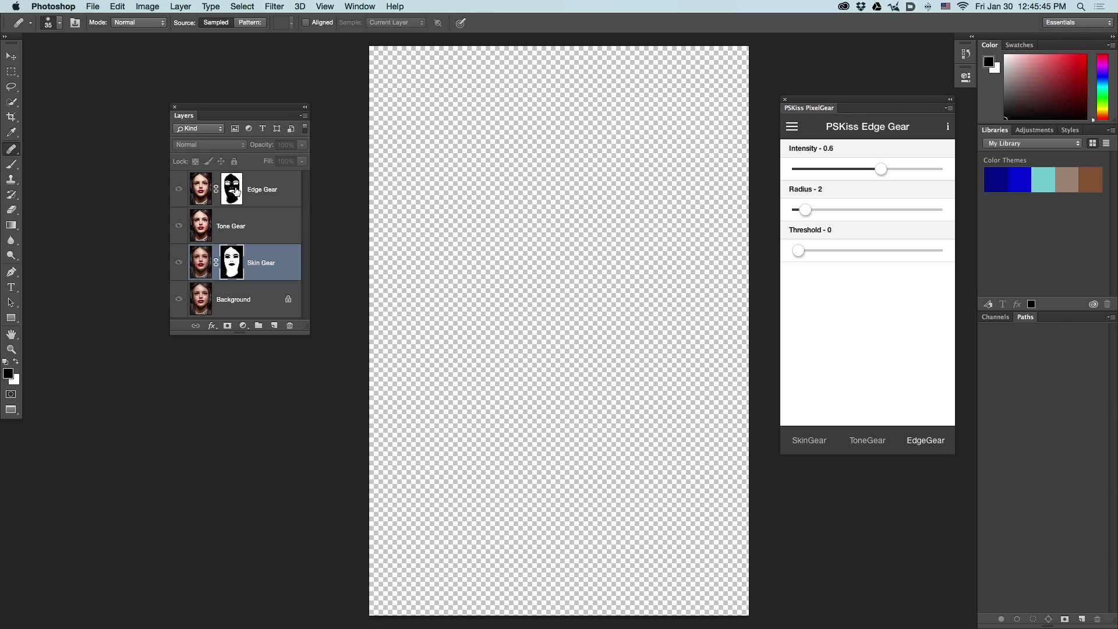
{"action": "left_click", "coordinate": [236, 192], "text": "alt"}
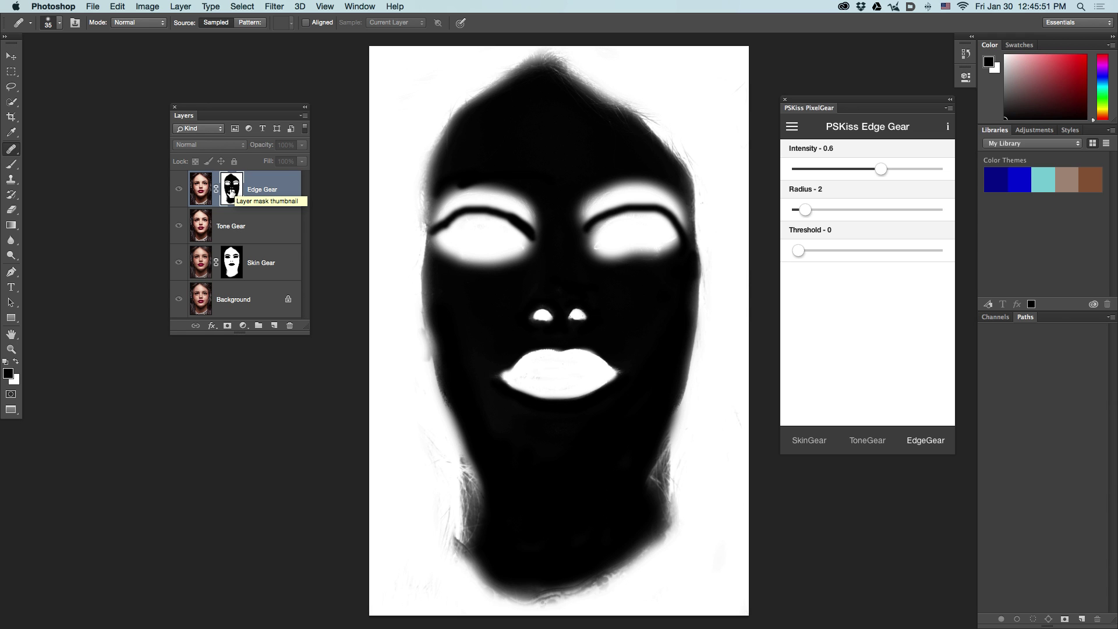
{"action": "left_click", "coordinate": [231, 191], "text": "alt"}
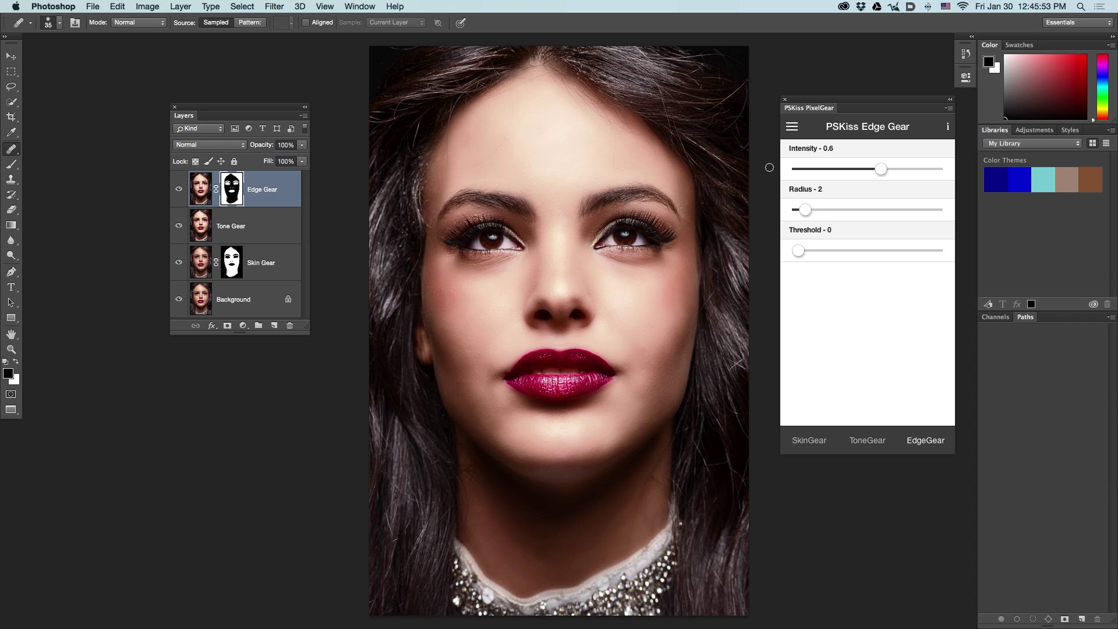
Raise the Edge Gear Intensity to 0.78 and compare the portrait with and without the Edge Gear layer
{"action": "left_click_drag", "start_coordinate": [882, 172], "coordinate": [905, 171]}
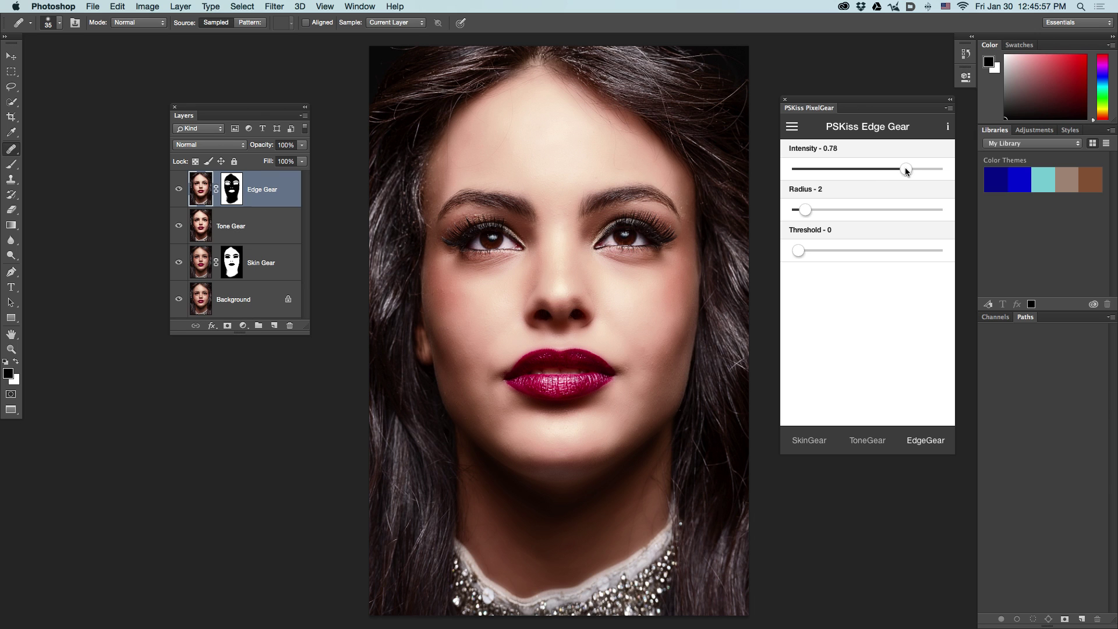
{"action": "left_click", "coordinate": [179, 189]}
{"action": "left_click", "coordinate": [179, 190]}
{"action": "left_click", "coordinate": [179, 190]}
{"action": "left_click", "coordinate": [179, 189]}
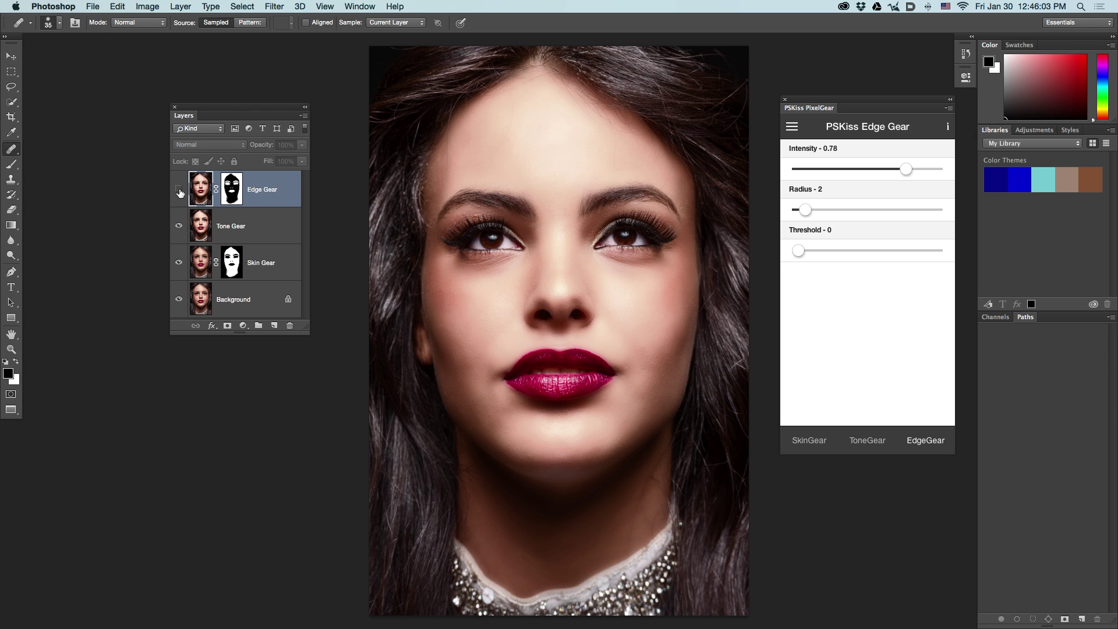
{"action": "left_click", "coordinate": [179, 190]}
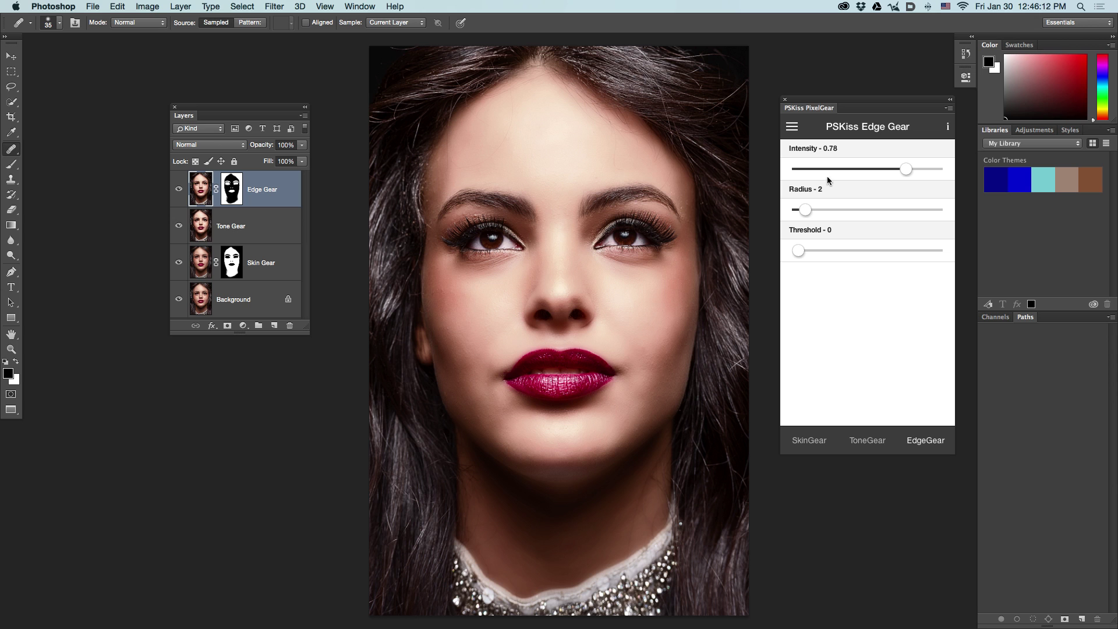
Try Edge Gear at Intensity 0.18 with Radius 18.6, and settle on Radius 1.9 with Intensity 0.76
{"action": "left_click_drag", "start_coordinate": [905, 169], "coordinate": [822, 169]}
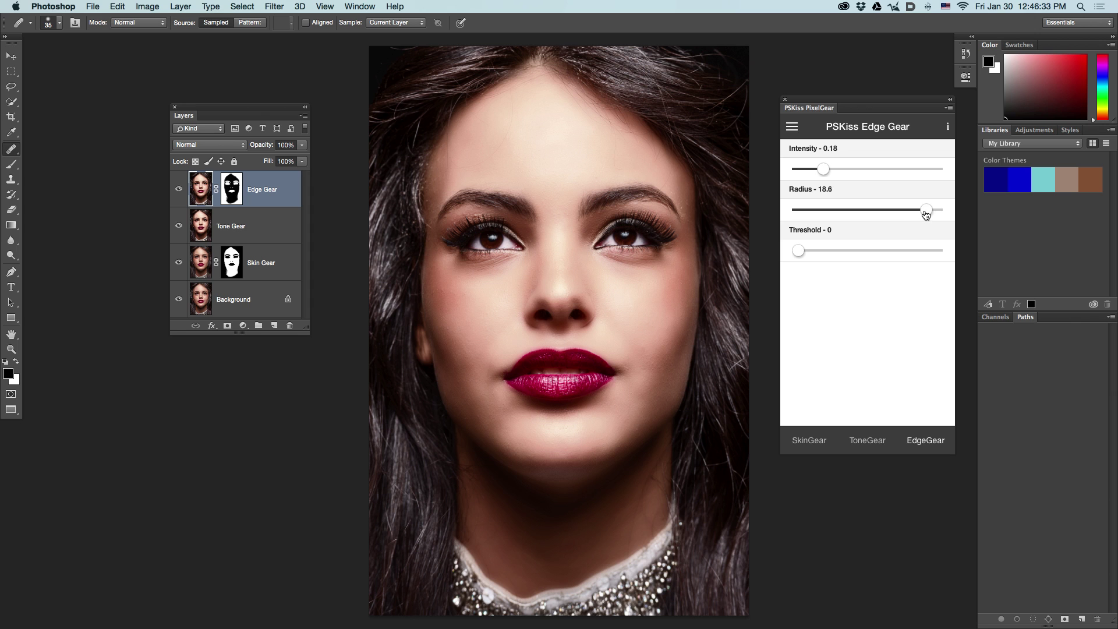
{"action": "left_click_drag", "start_coordinate": [927, 213], "coordinate": [804, 211]}
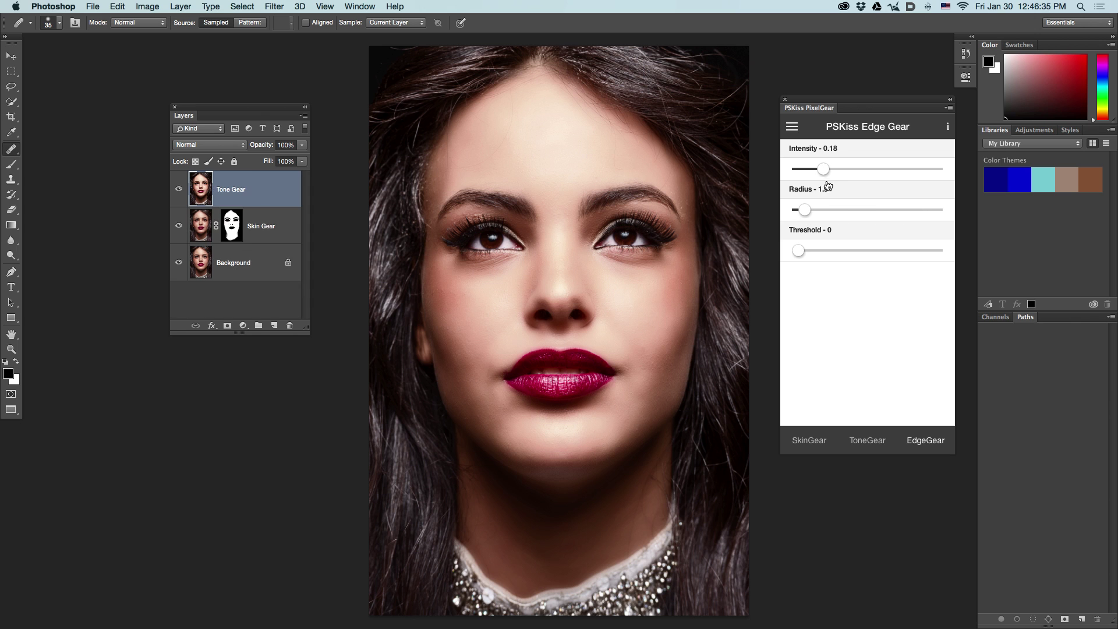
{"action": "left_click_drag", "start_coordinate": [883, 168], "coordinate": [902, 169]}
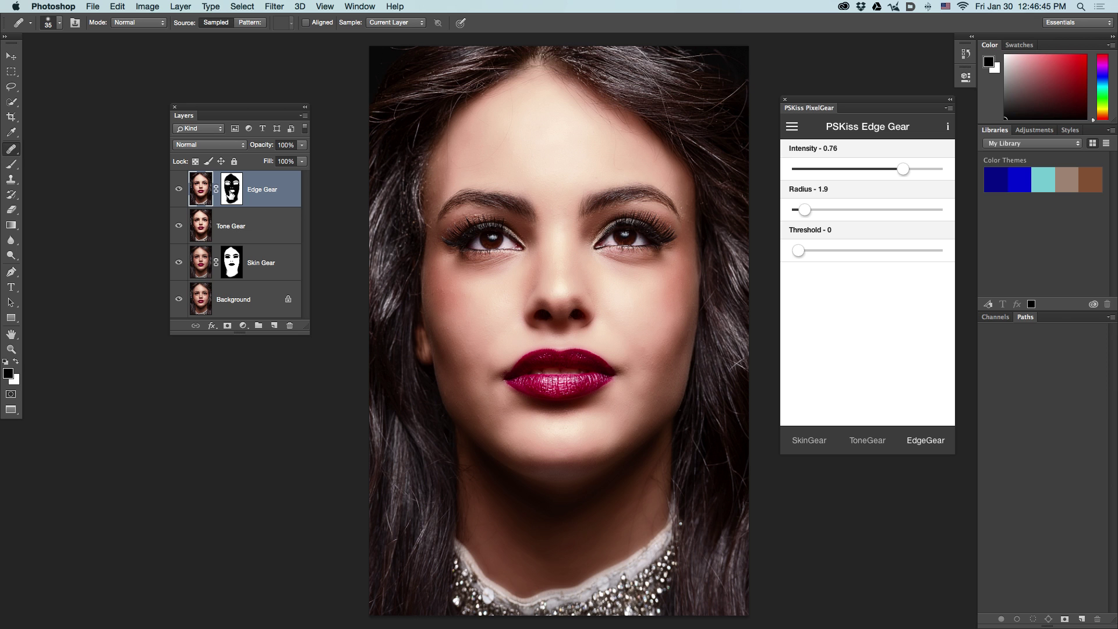
Target the Edge Gear layer mask with the Brush tool and reduce the brush size to 30
{"action": "left_click", "coordinate": [231, 190]}
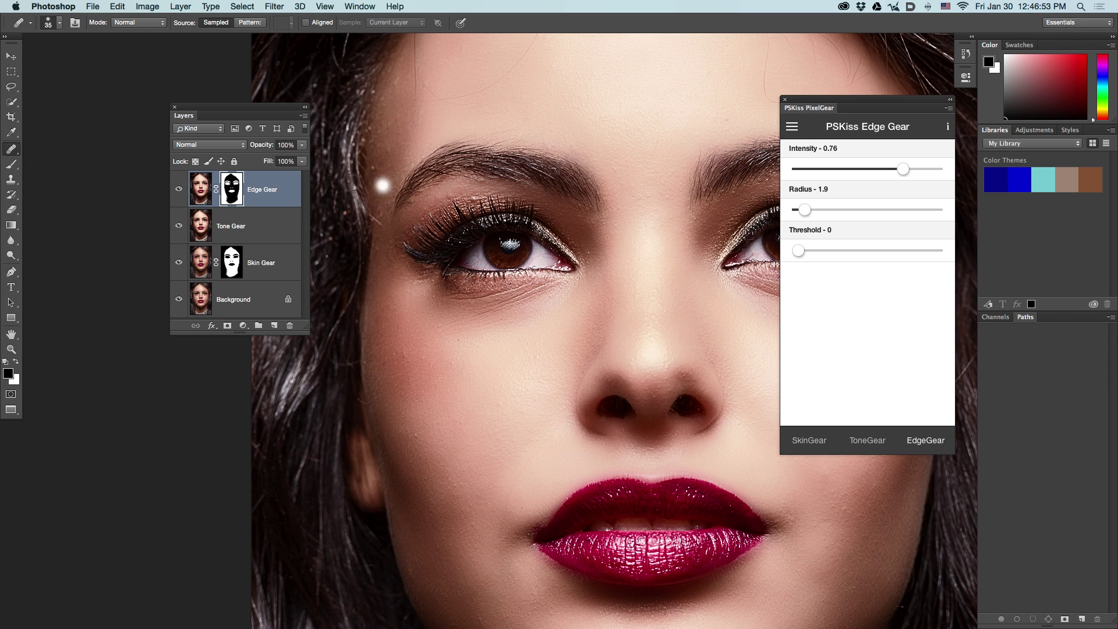
{"action": "left_click", "coordinate": [350, 183]}
{"action": "left_click", "coordinate": [11, 164]}
{"action": "key", "text": "bracketleft"}
{"action": "key", "text": "bracketleft"}
{"action": "key", "text": "bracketleft"}
{"action": "key", "text": "bracketleft"}
{"action": "key", "text": "bracketleft"}
{"action": "key", "text": "bracketleft"}
{"action": "key", "text": "bracketleft"}
{"action": "key", "text": "bracketleft"}
{"action": "key", "text": "bracketleft"}
{"action": "key", "text": "bracketleft"}
{"action": "key", "text": "bracketleft"}
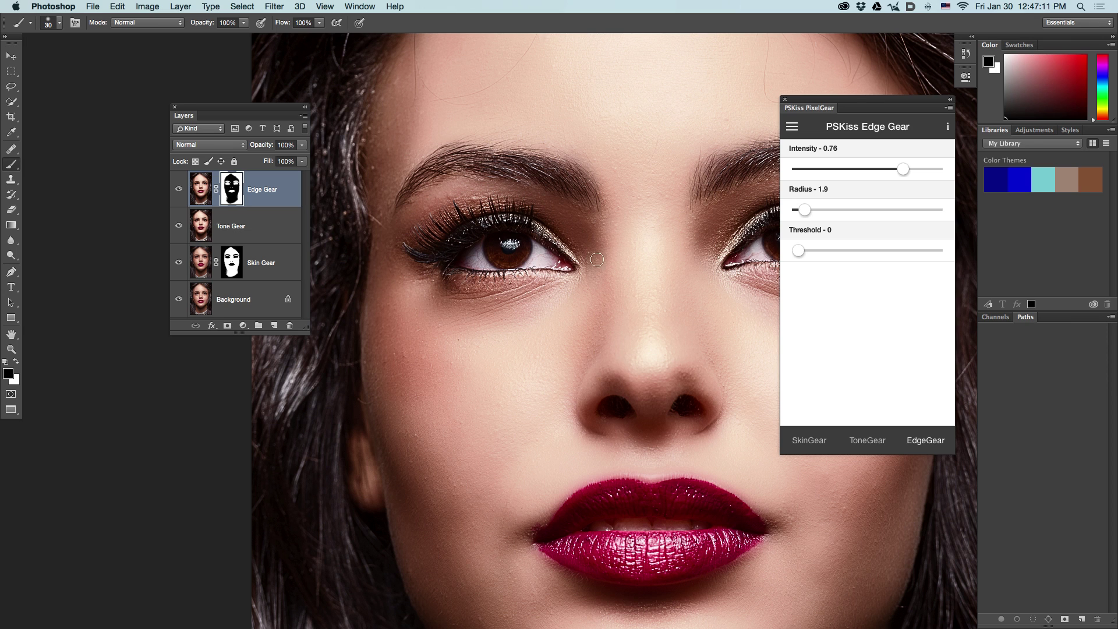
Examine the face up close before and after the retouch by repeatedly hiding and showing all layers above the Background
{"action": "scroll", "coordinate": [675, 325], "scroll_direction": "right", "scroll_amount": 5}
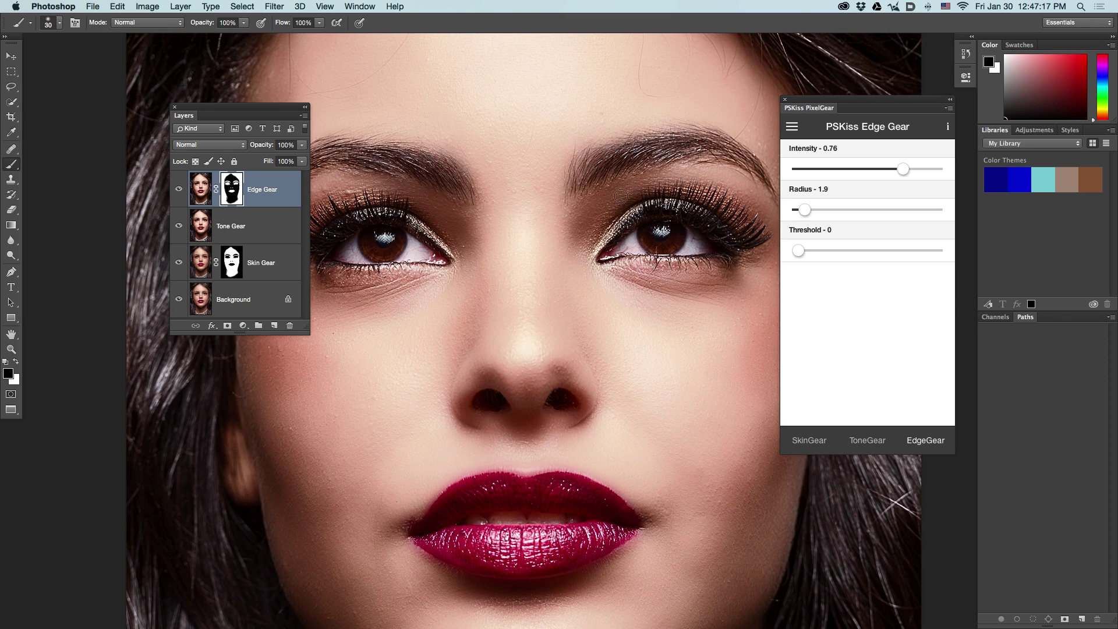
{"action": "left_click_drag", "start_coordinate": [457, 360], "coordinate": [498, 316]}
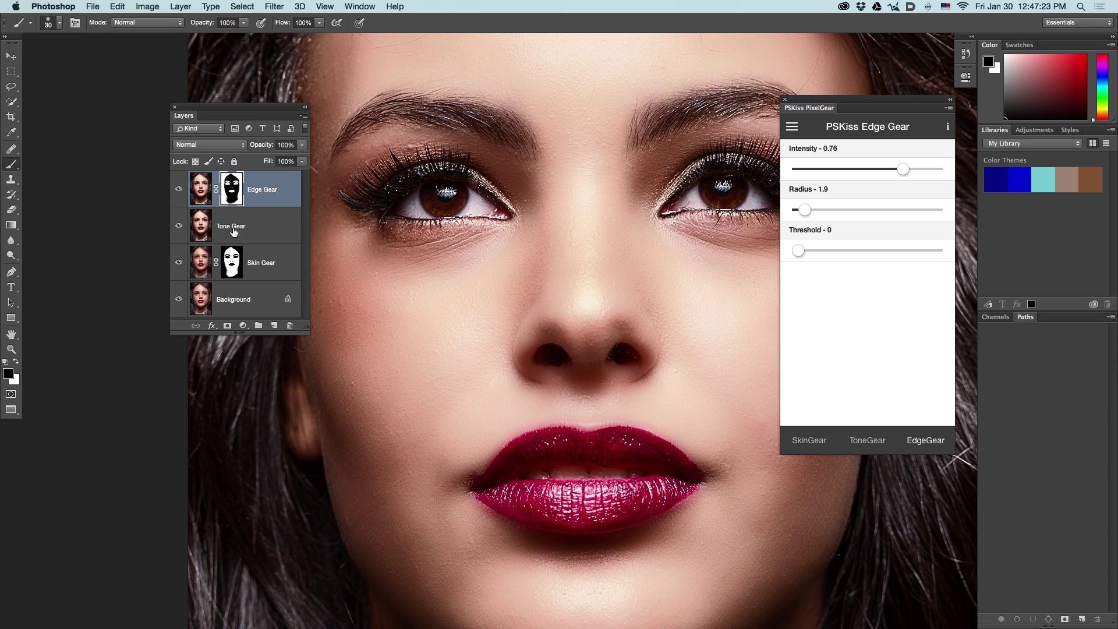
{"action": "left_click", "coordinate": [178, 302], "text": "alt"}
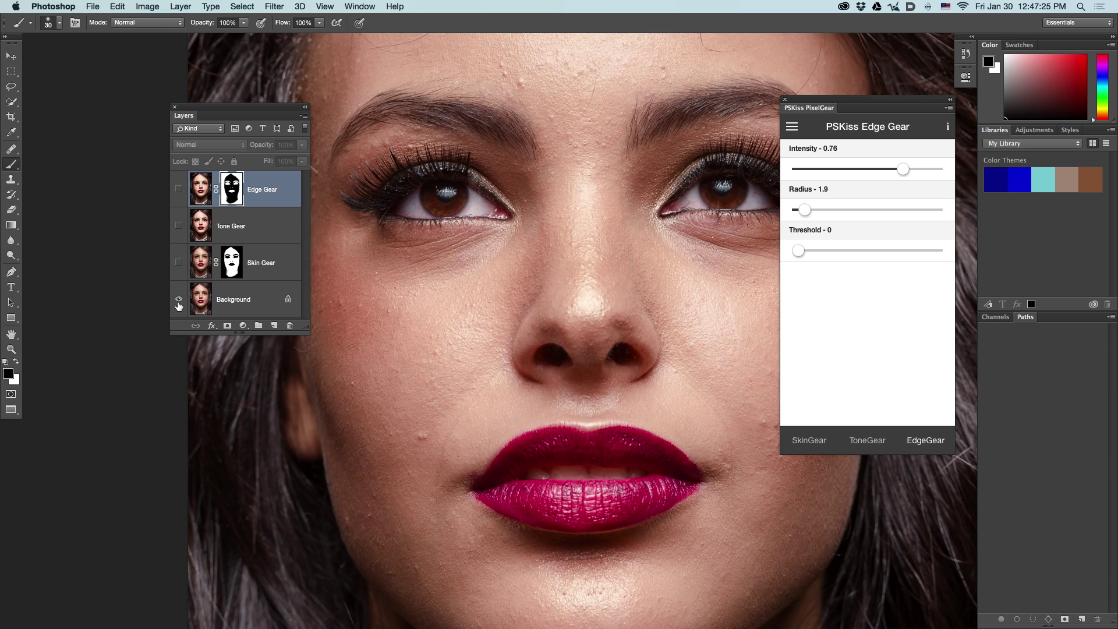
{"action": "left_click", "coordinate": [179, 302], "text": "alt"}
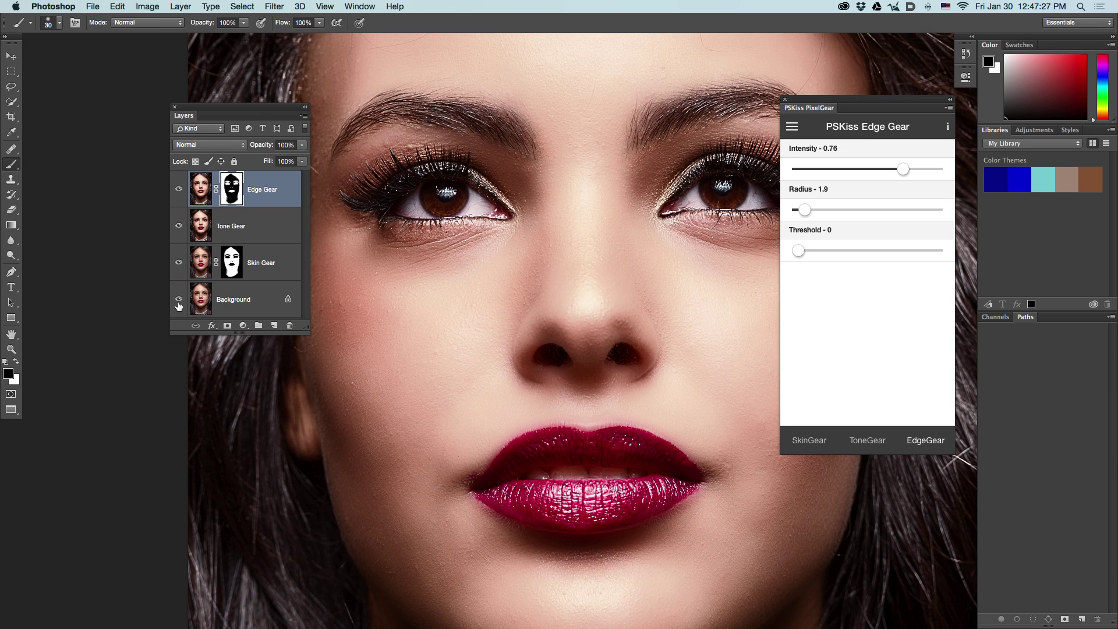
{"action": "left_click", "coordinate": [179, 302], "text": "alt"}
{"action": "left_click", "coordinate": [179, 302], "text": "alt"}
{"action": "left_click", "coordinate": [179, 303], "text": "alt"}
{"action": "left_click", "coordinate": [178, 303], "text": "alt"}
{"action": "left_click_drag", "start_coordinate": [544, 217], "coordinate": [532, 312]}
{"action": "left_click_drag", "start_coordinate": [514, 369], "coordinate": [533, 269]}
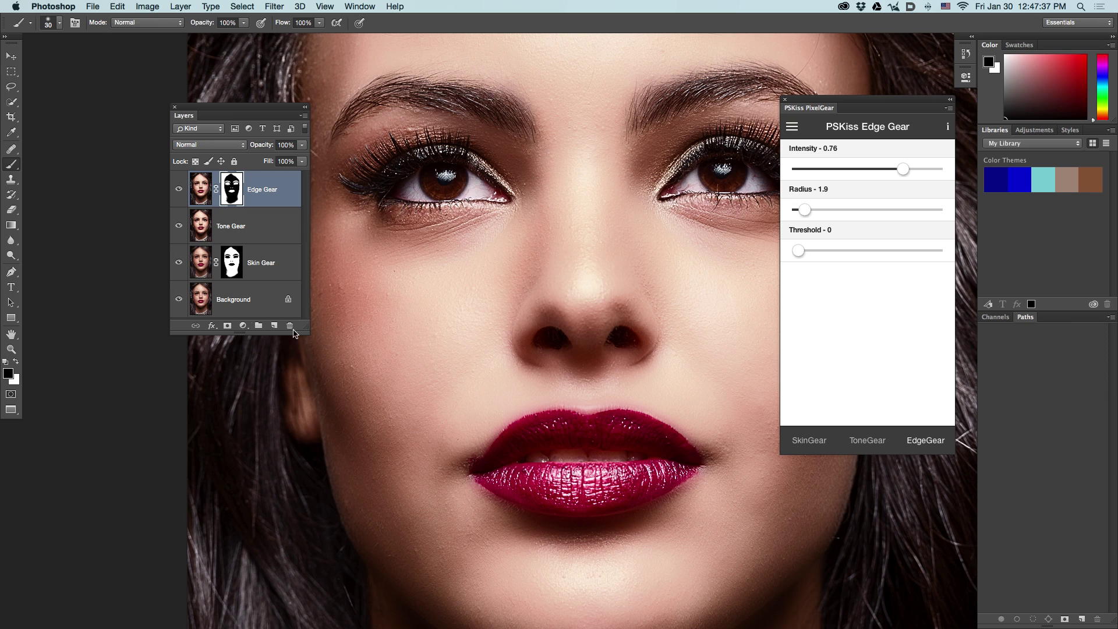
{"action": "left_click", "coordinate": [179, 300], "text": "alt"}
{"action": "left_click", "coordinate": [179, 299], "text": "alt"}
{"action": "left_click", "coordinate": [178, 299], "text": "alt"}
{"action": "left_click", "coordinate": [178, 299], "text": "alt"}
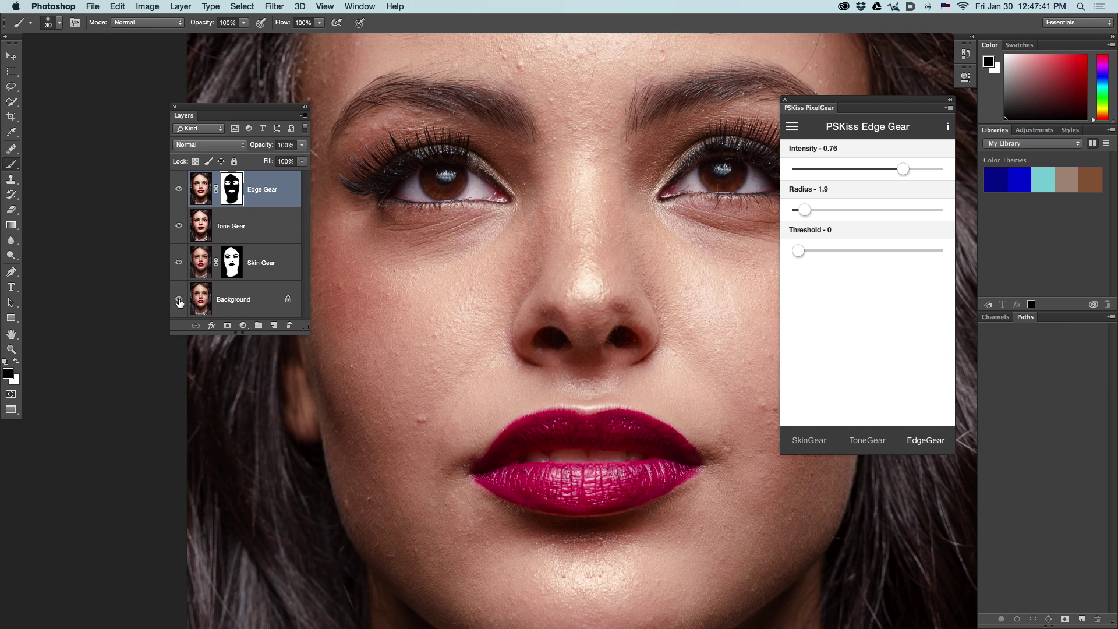